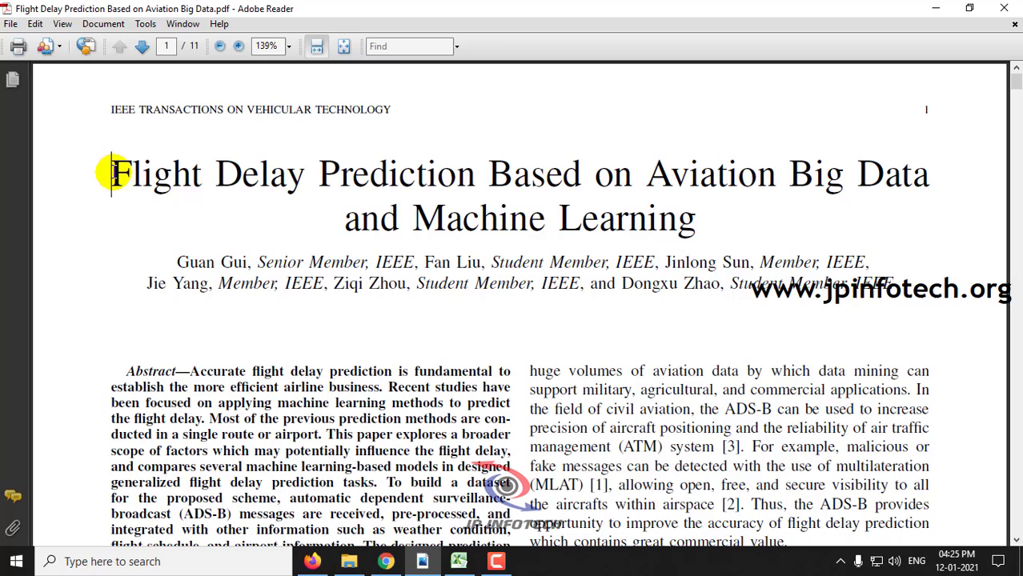
Highlight the start of the Flight Delay Prediction paper's title in Adobe Reader
left_click_drag(108, 171, 687, 216)
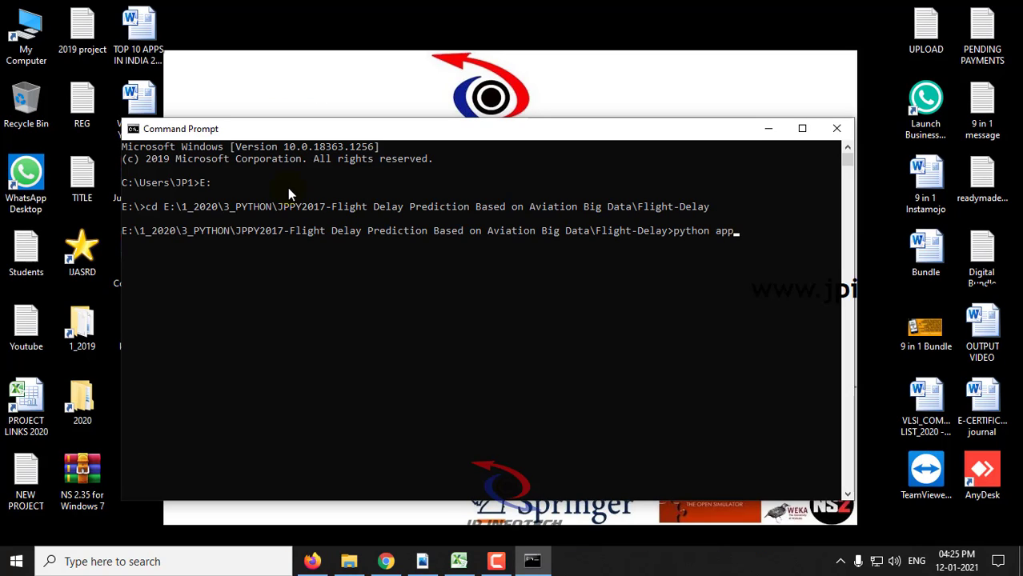
key("Return")
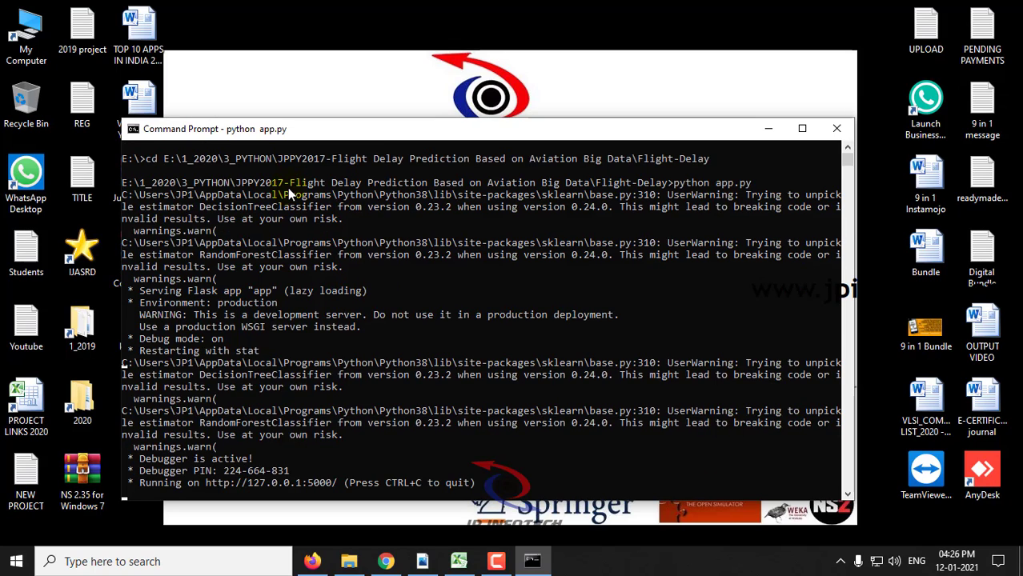
left_click_drag(337, 485, 211, 492)
right_click(210, 492)
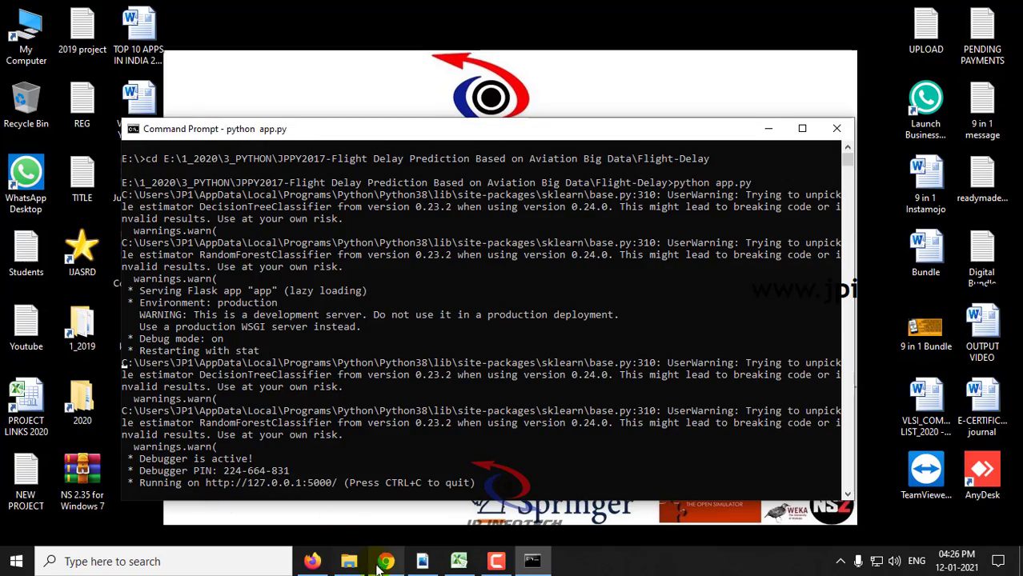
left_click(386, 561)
left_click(240, 40)
key("ctrl+v")
key("Return")
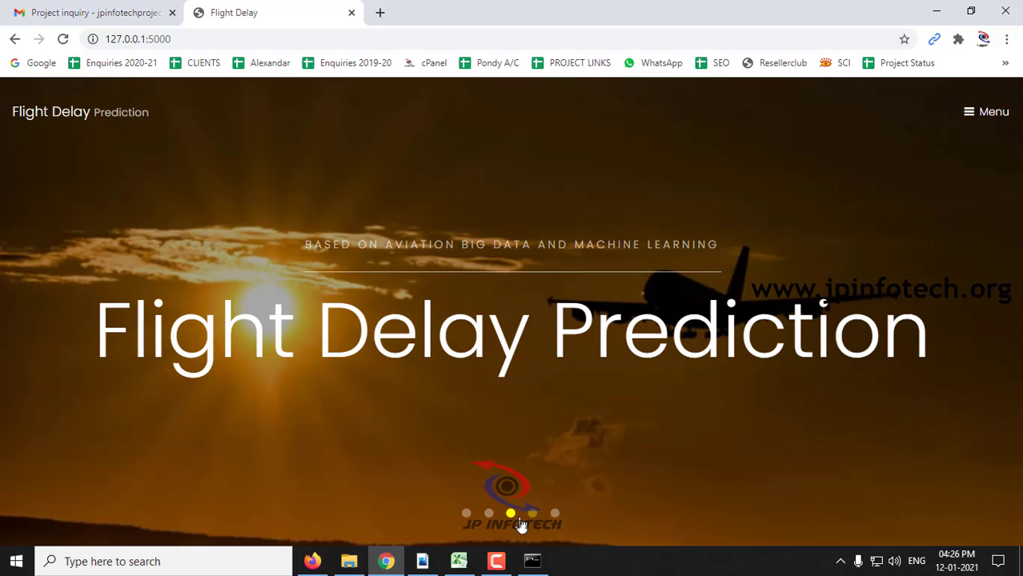
Switch the slideshow to the Air Canada slide and go to the LOGIN page from the menu
left_click(533, 514)
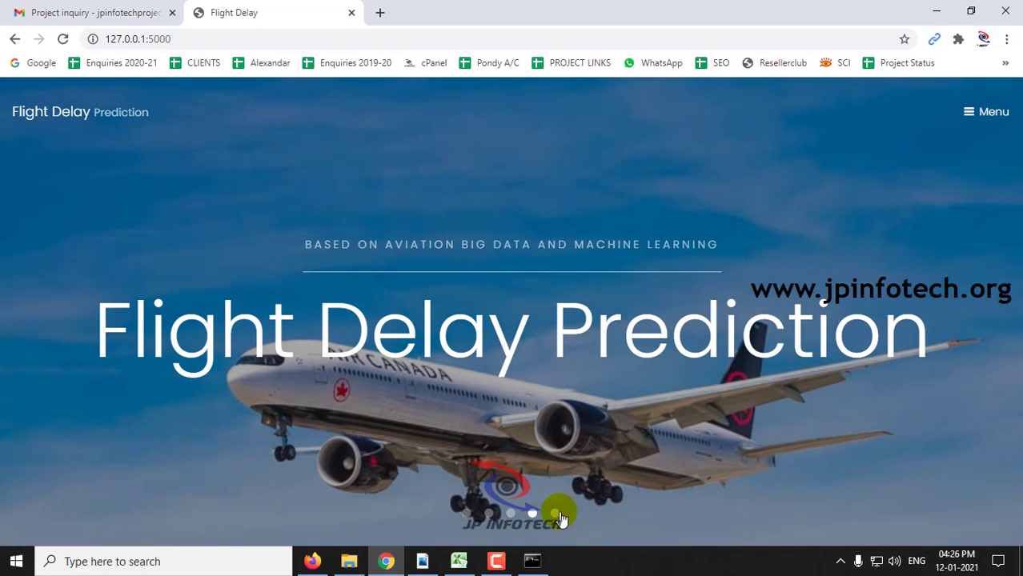
left_click(970, 112)
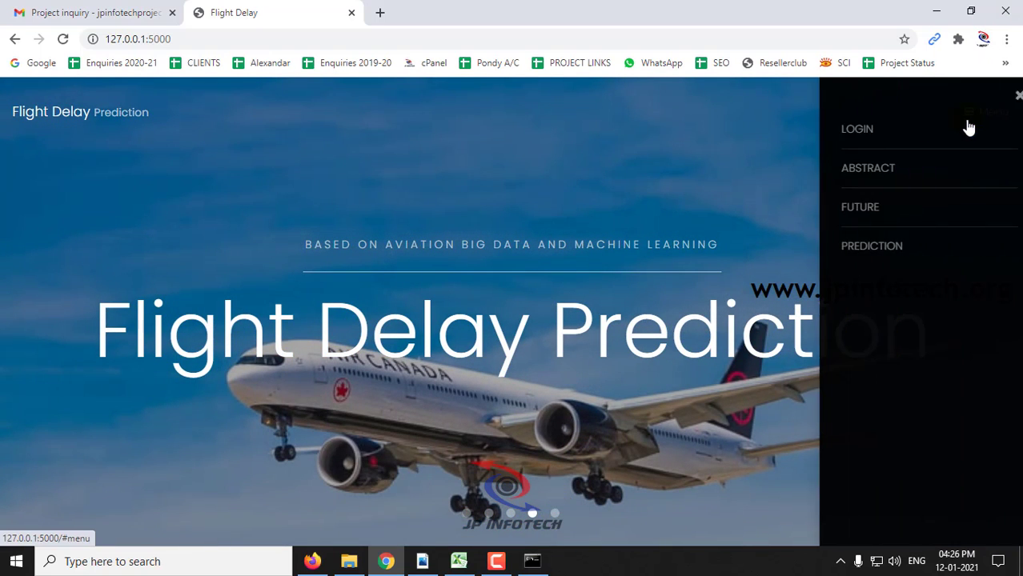
left_click(853, 133)
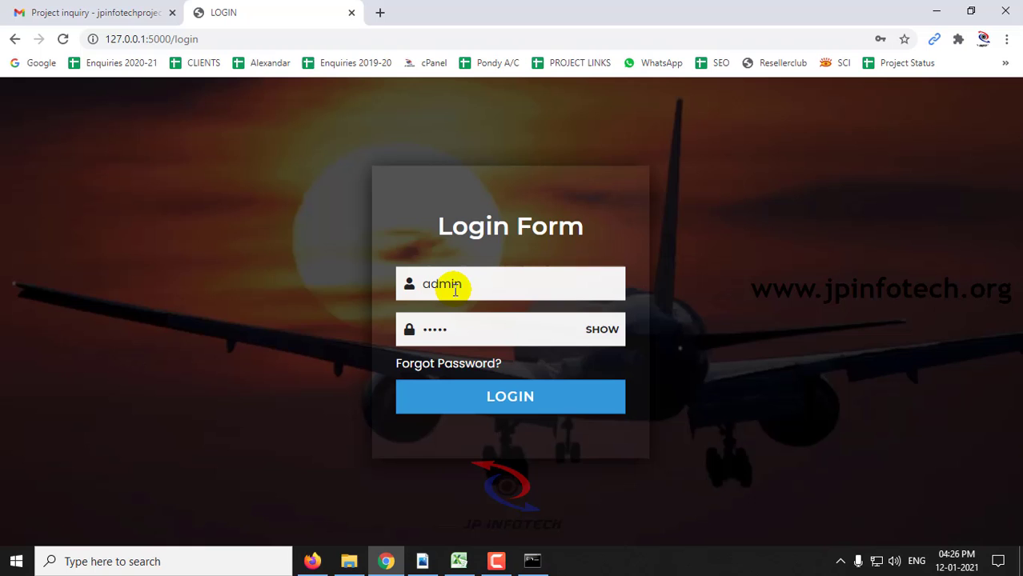
Log in with the entered username and password, dismissing the success and password alerts
left_click(498, 340)
left_click(513, 393)
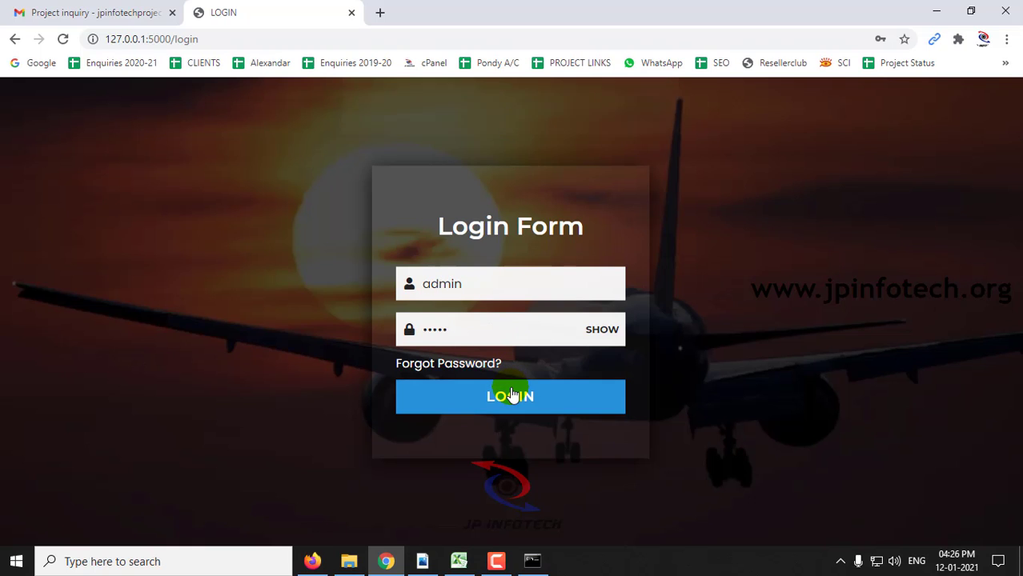
left_click(650, 123)
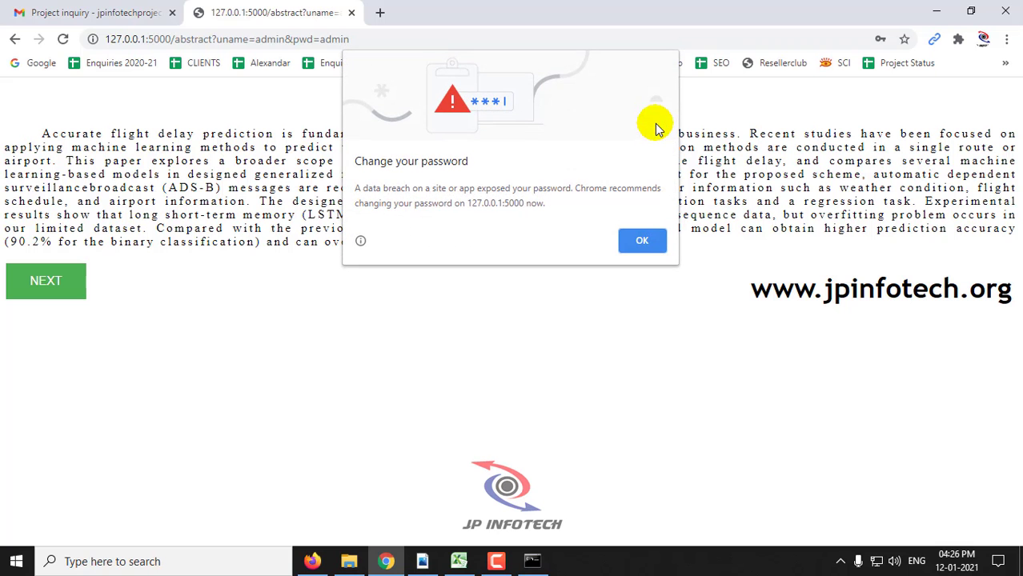
left_click(652, 240)
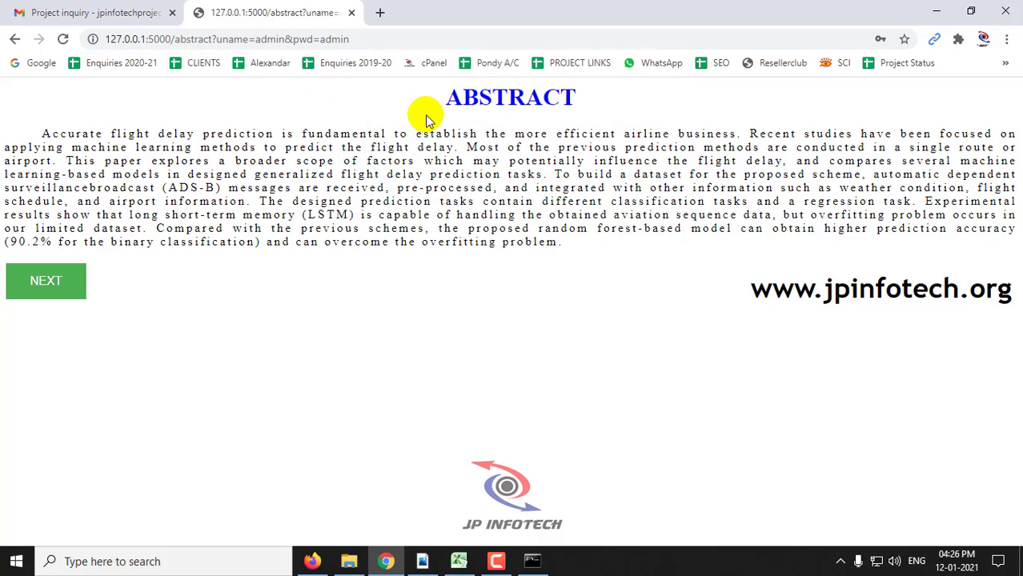
Highlight the ABSTRACT heading and paragraph, then continue to the Upload Dataset page
double_click(480, 95)
left_click(44, 132)
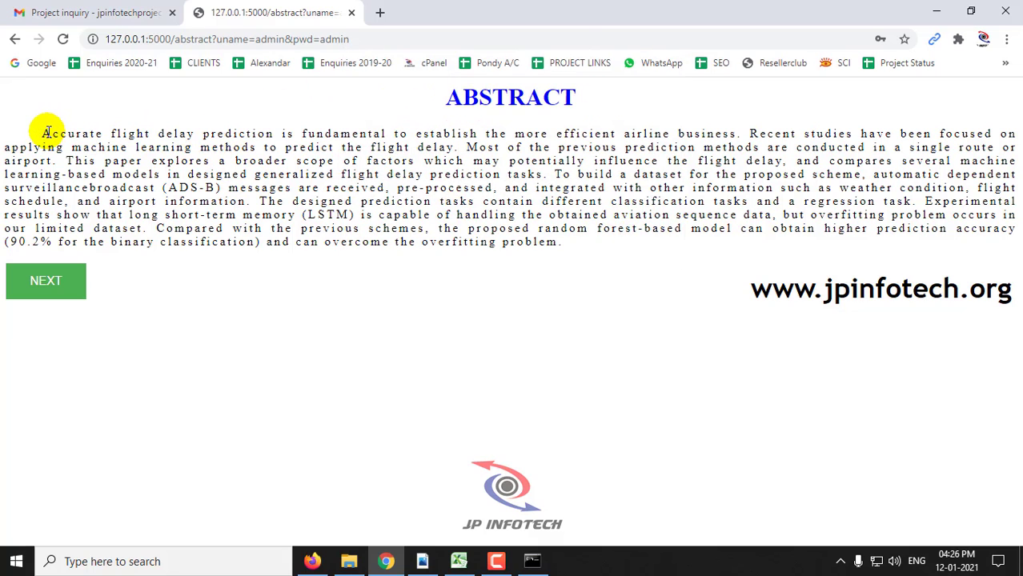
left_click_drag(44, 132, 621, 256)
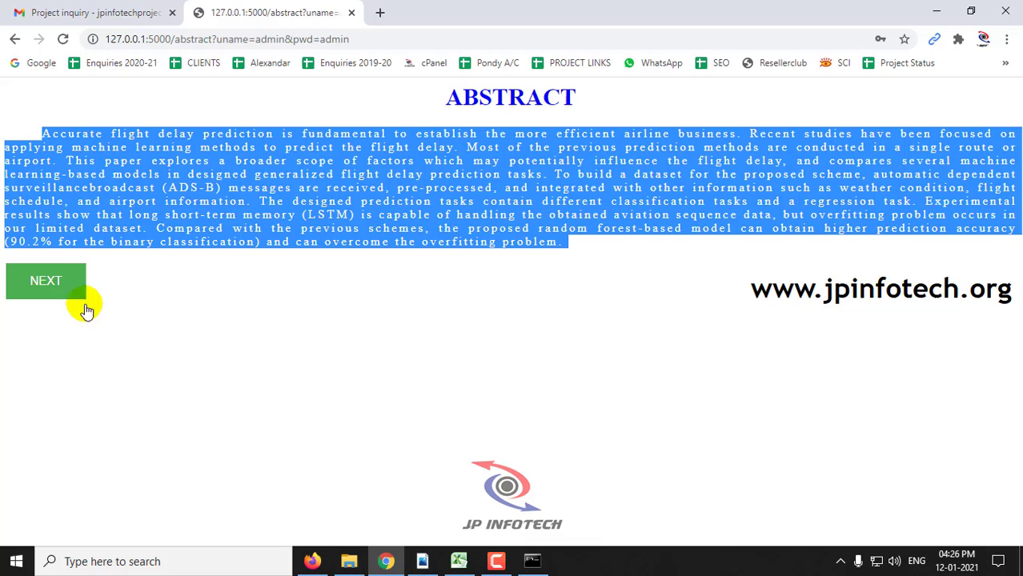
left_click(53, 290)
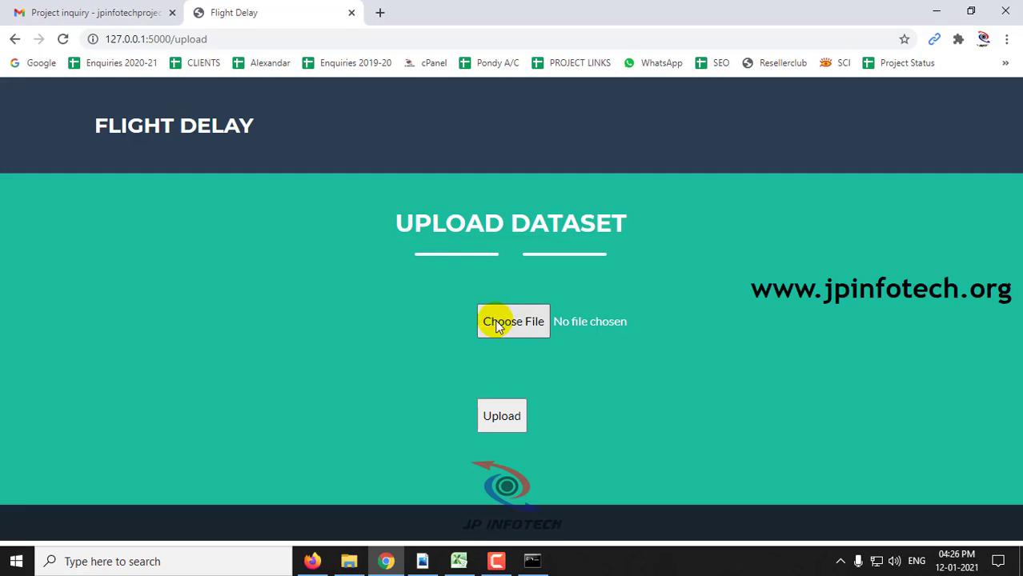
Review upload.csv in Excel with column C widened for DAY_OF_MONTH, then close it unsaved
left_click(460, 562)
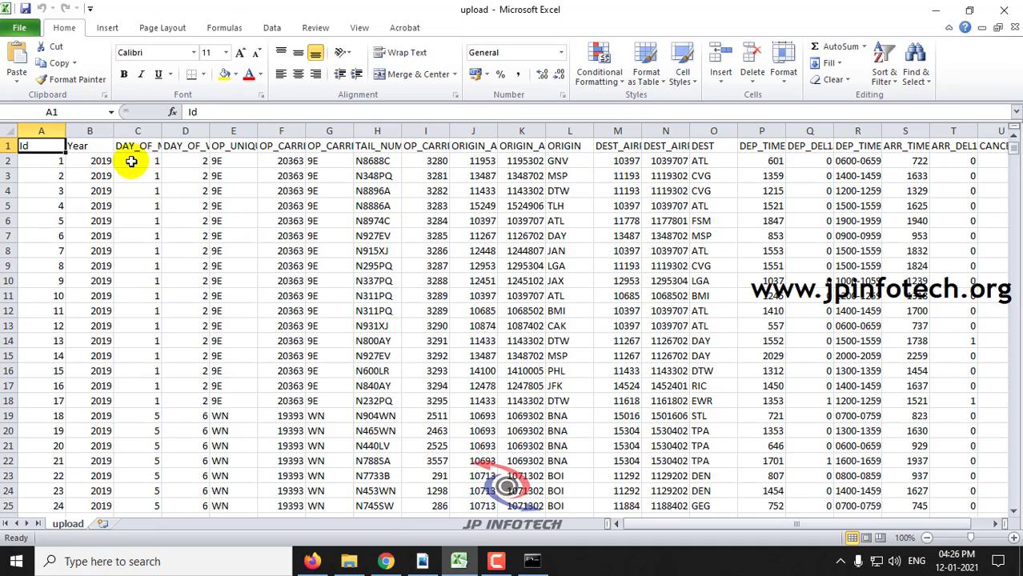
left_click_drag(162, 130, 265, 131)
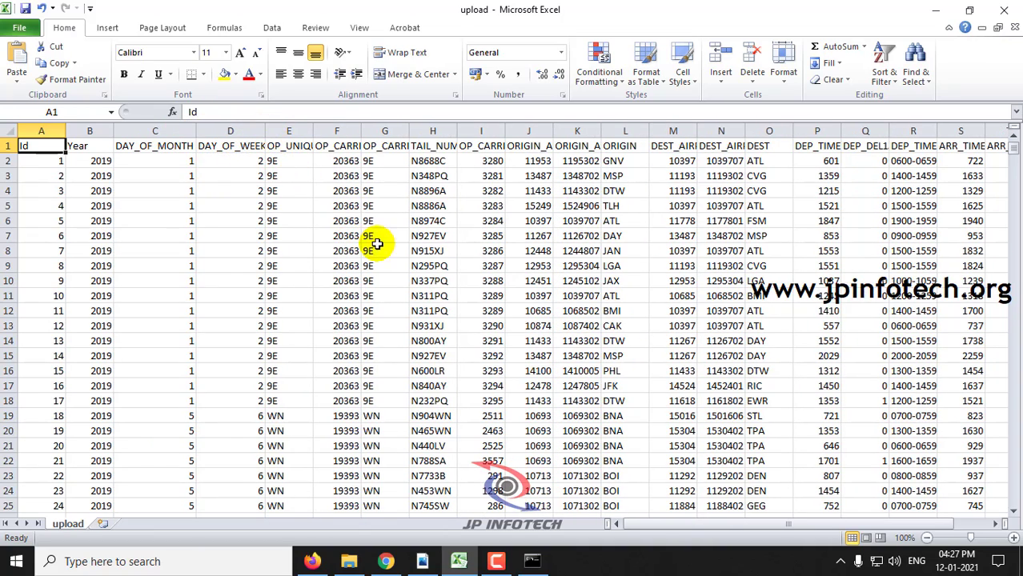
left_click_drag(681, 525, 728, 525)
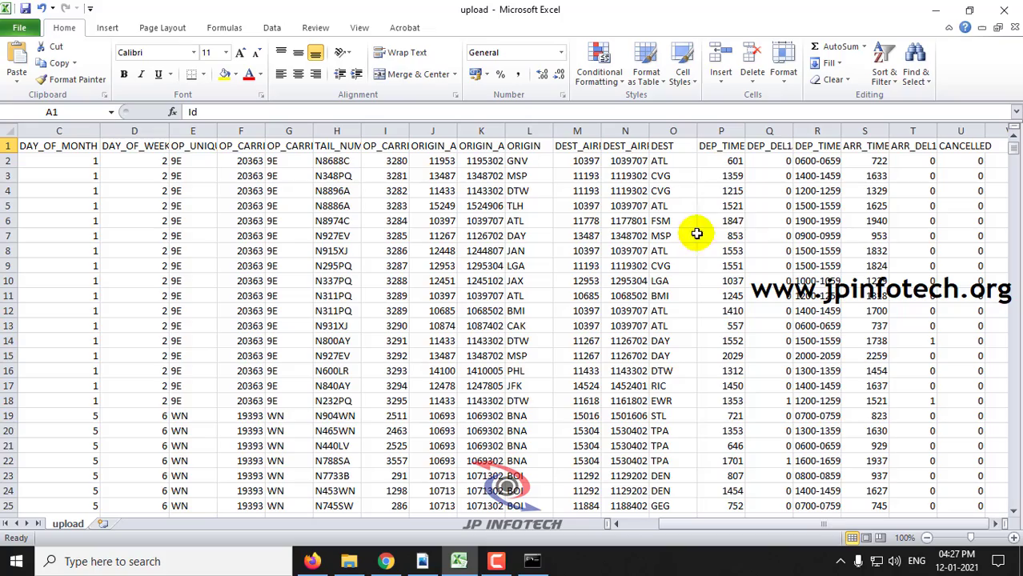
left_click_drag(817, 525, 742, 525)
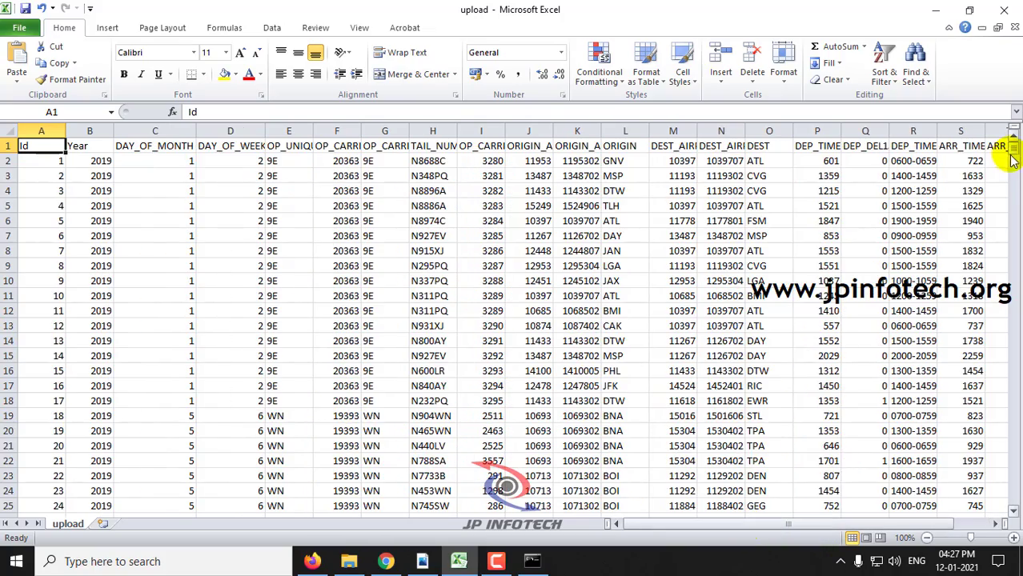
left_click_drag(1012, 160, 1013, 128)
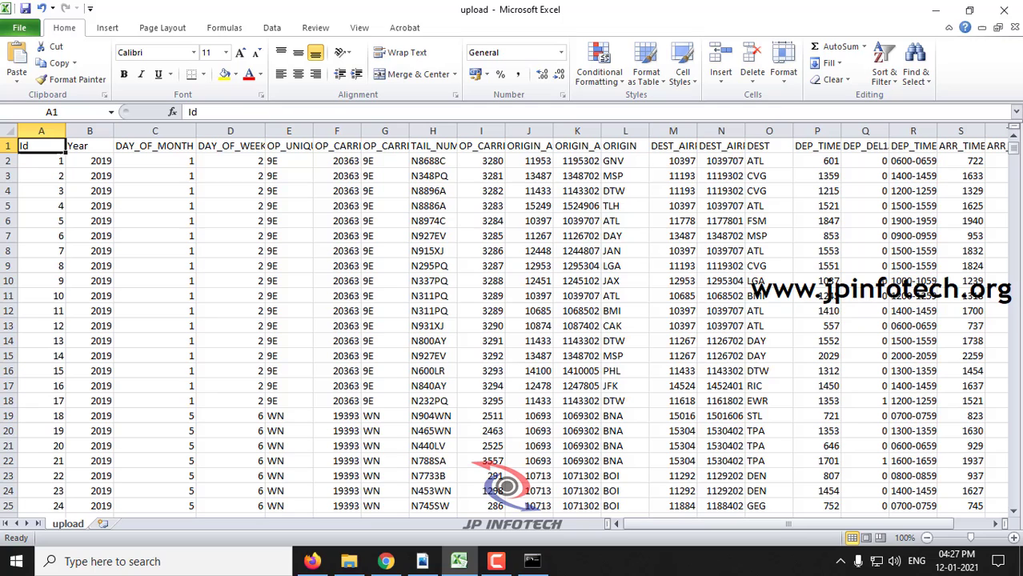
left_click(1015, 8)
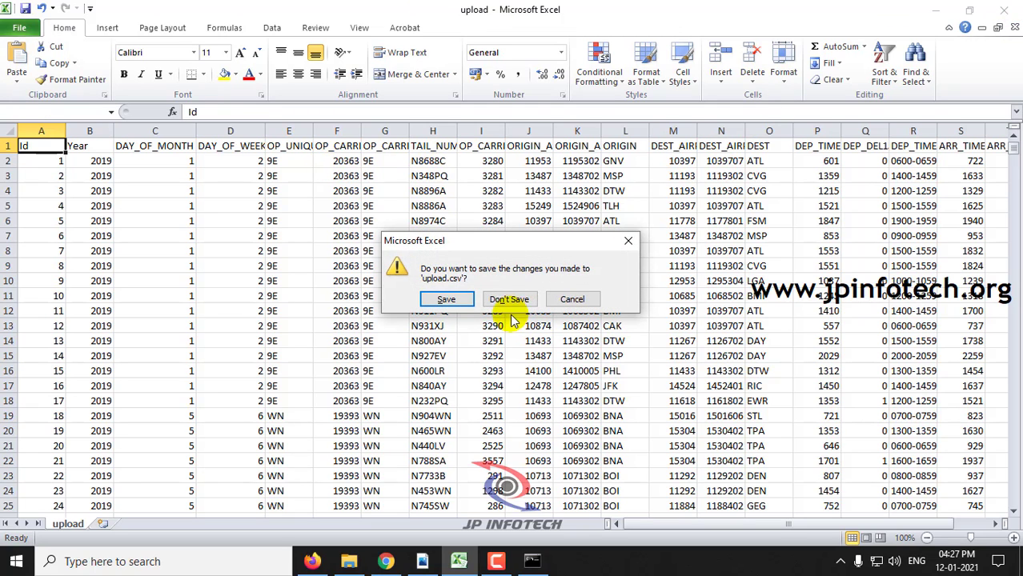
left_click(511, 300)
Choose upload.csv from the Flight-Delay folder and upload it to get the Preview table
left_click(490, 320)
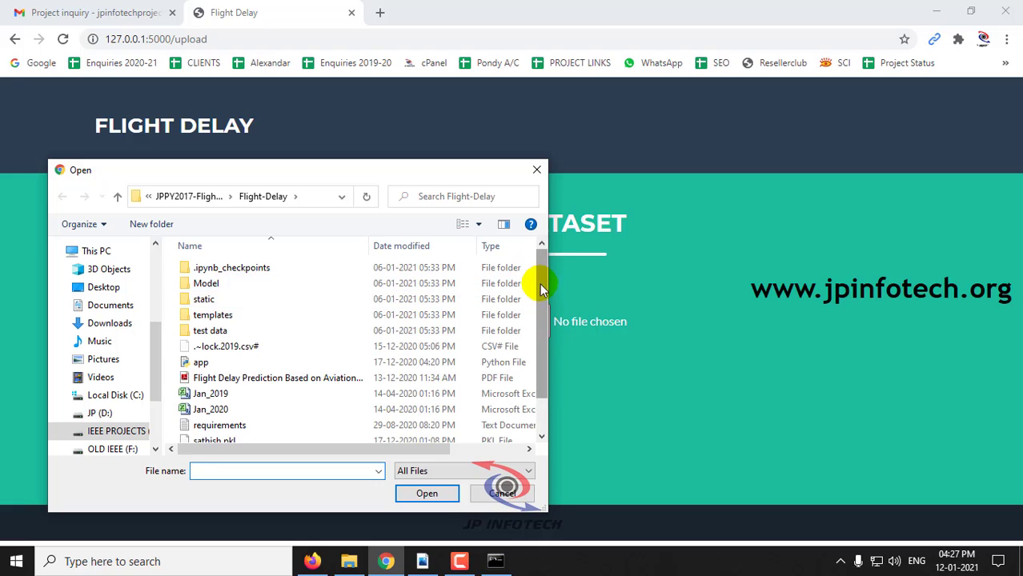
left_click_drag(540, 283, 537, 382)
double_click(287, 425)
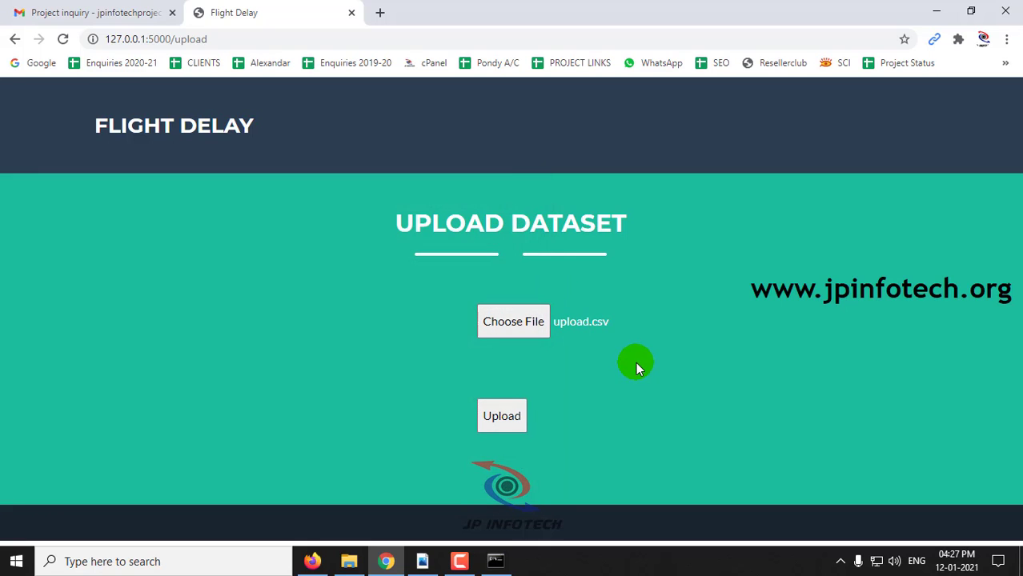
left_click(503, 424)
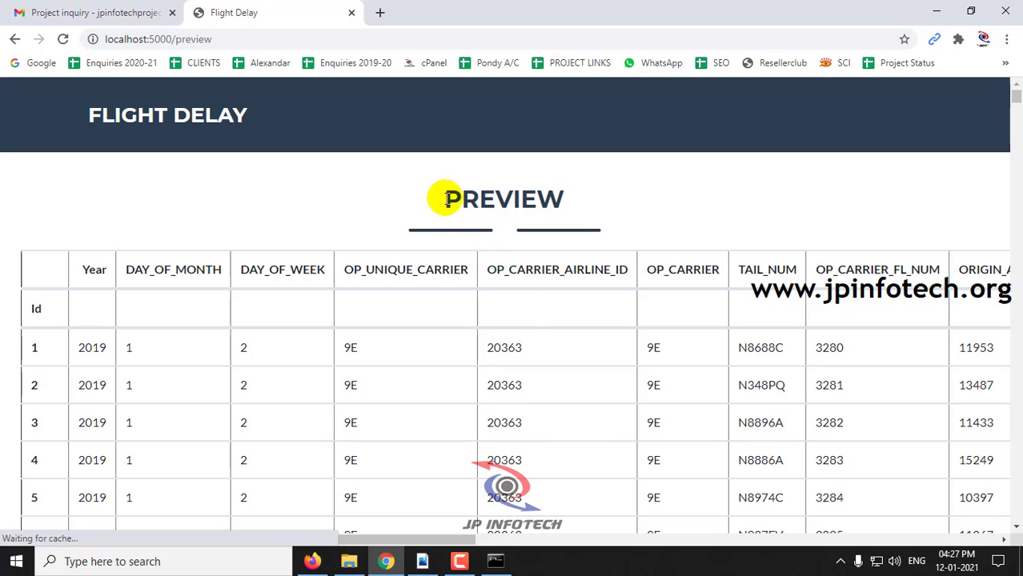
Highlight the PREVIEW heading and scroll the preview table sideways across its columns
left_click_drag(445, 198, 565, 200)
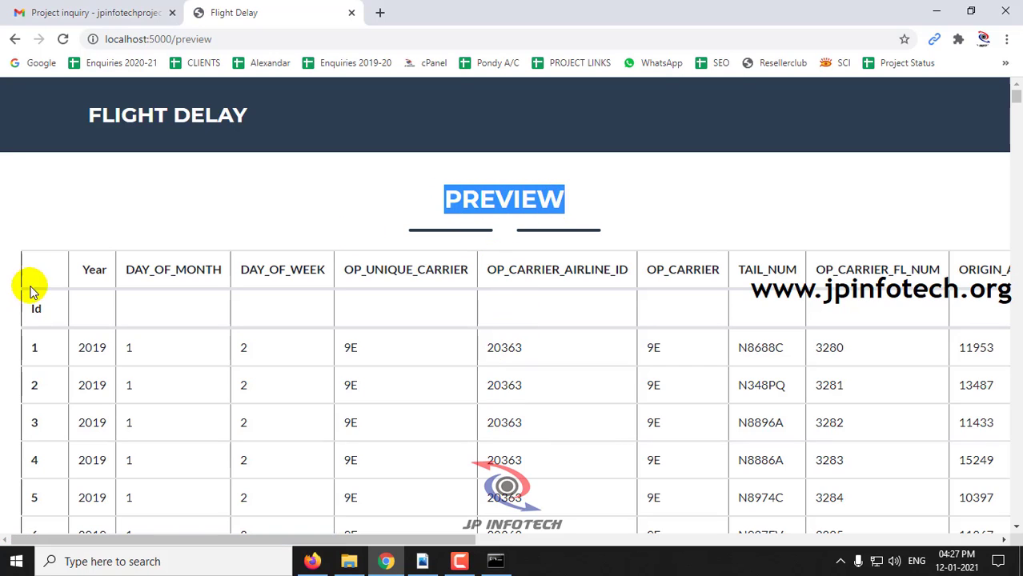
left_click_drag(116, 272, 553, 271)
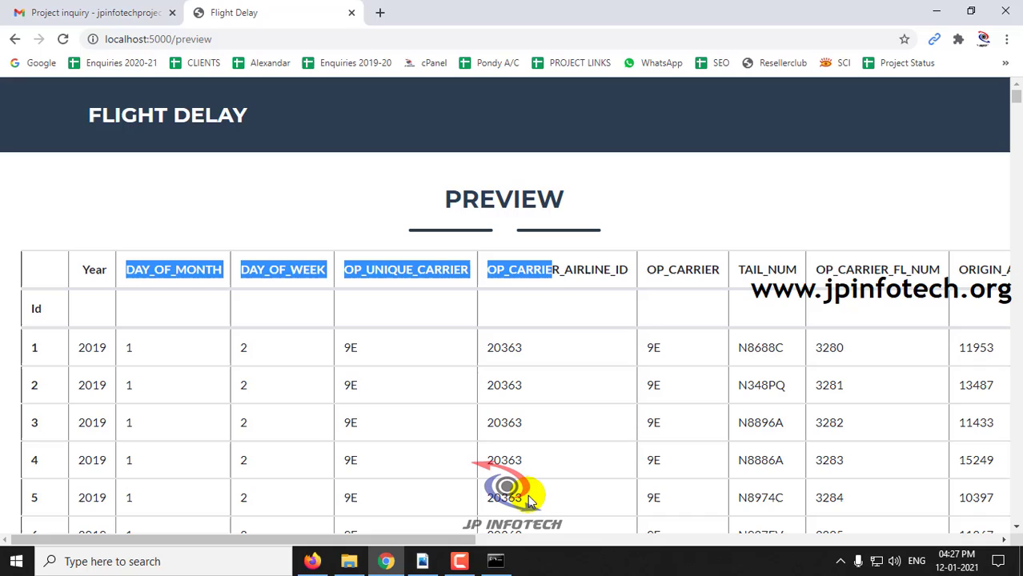
left_click_drag(459, 541, 578, 548)
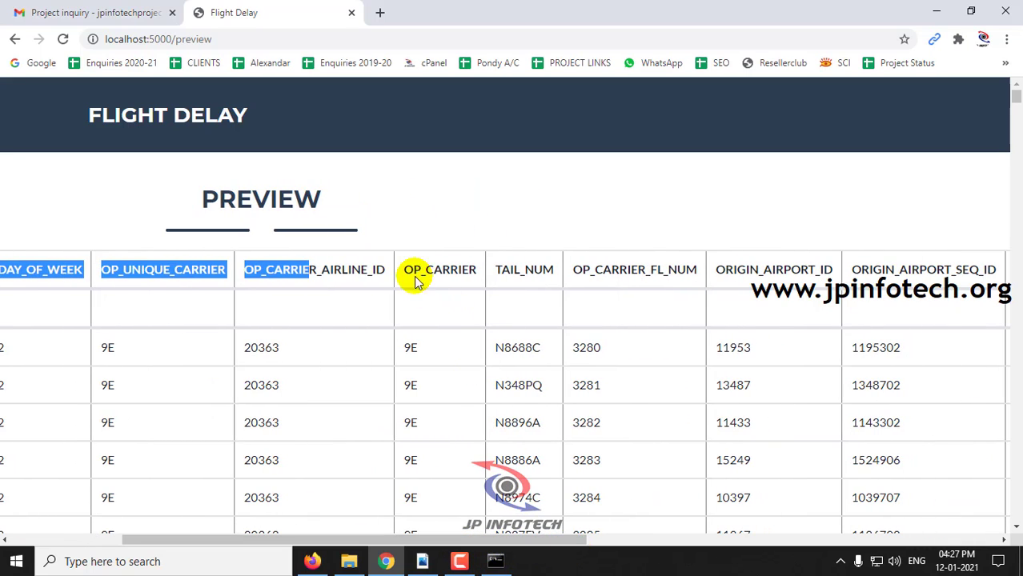
left_click_drag(399, 269, 837, 269)
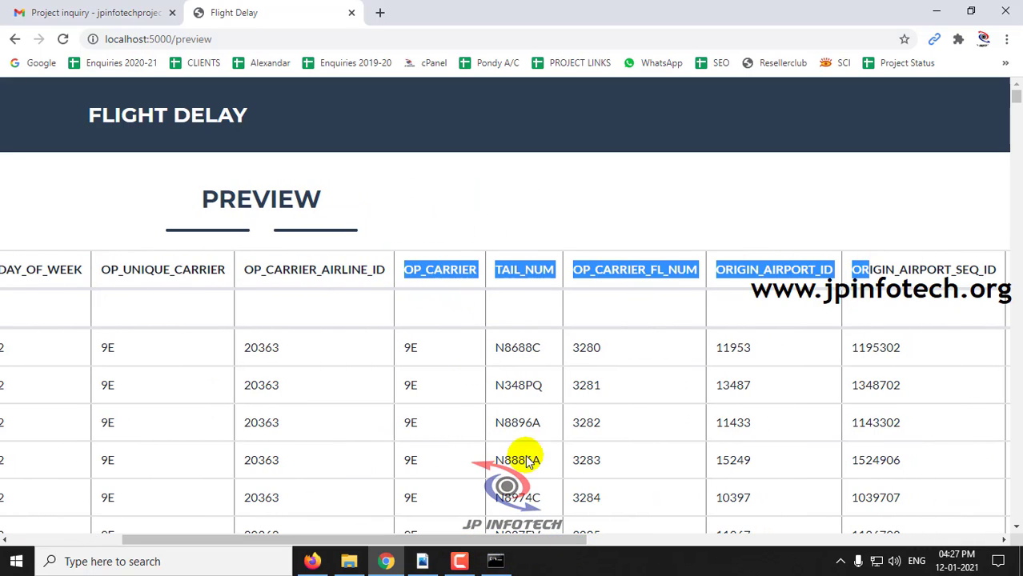
left_click_drag(517, 541, 902, 543)
Highlight the ORIGIN–ARR_TIME and ARR_DEL15/CANCELLED headers, then scroll down to row 1300
left_click_drag(141, 269, 854, 274)
left_click_drag(720, 541, 774, 541)
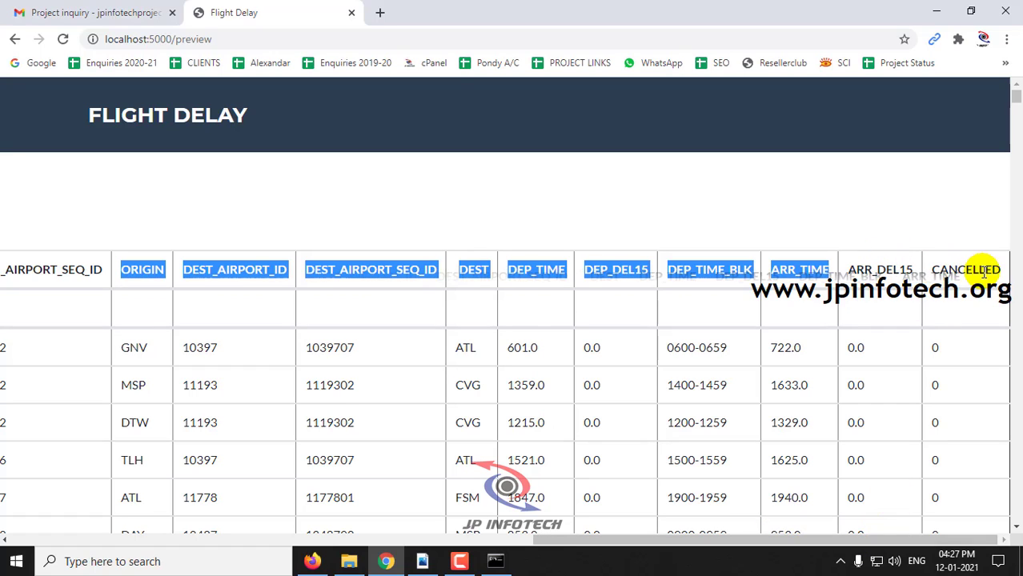
left_click_drag(1002, 269, 683, 272)
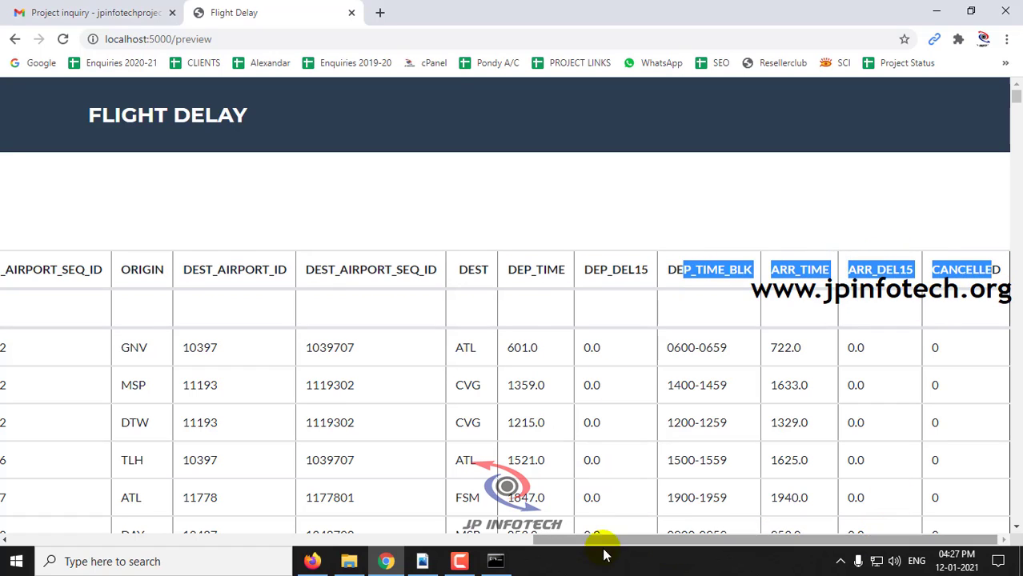
left_click_drag(584, 541, 48, 542)
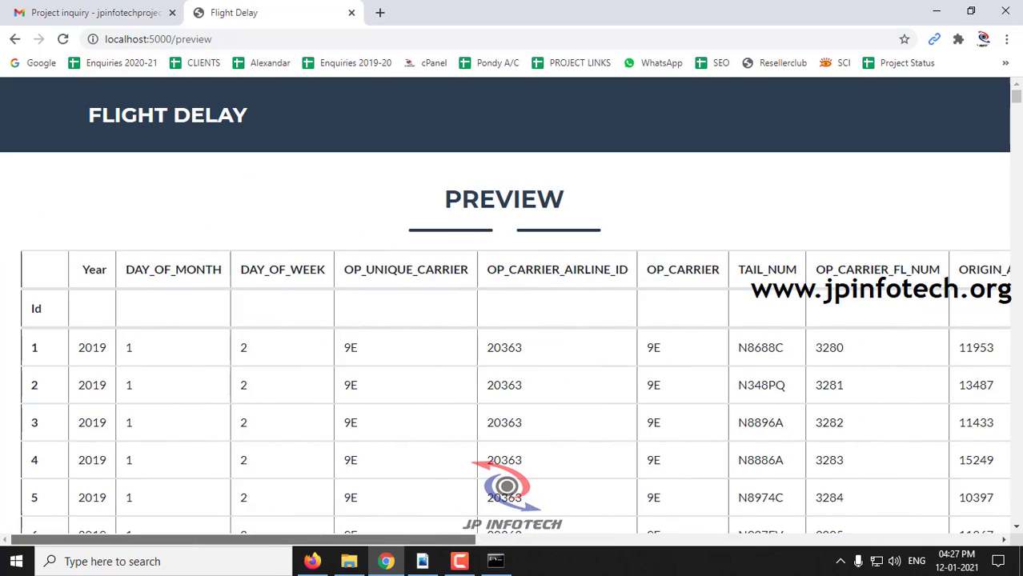
left_click_drag(1016, 105, 1015, 516)
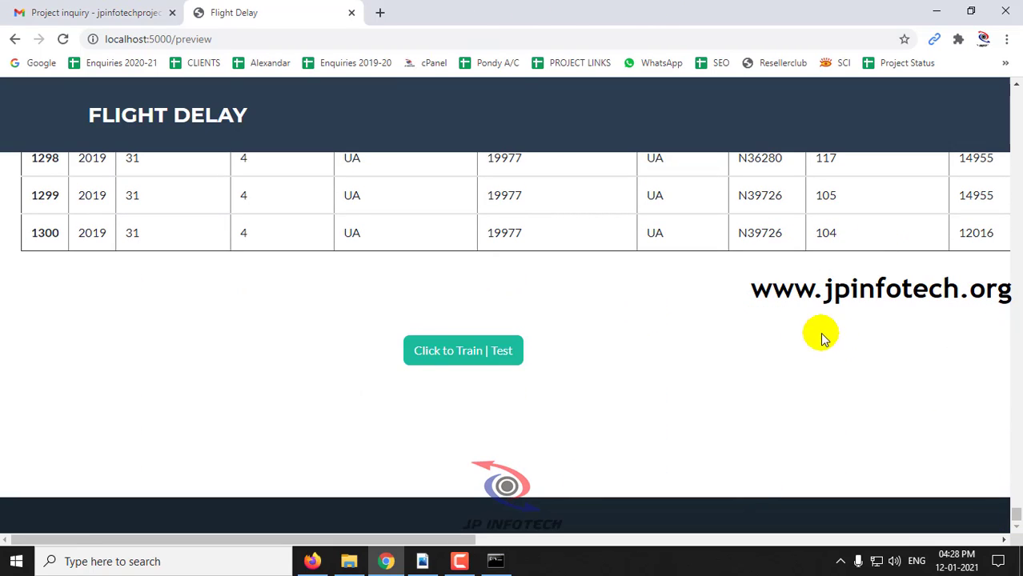
Train and test the model, acknowledge 'Training finished.', and open Single Record Prediction
left_click(473, 366)
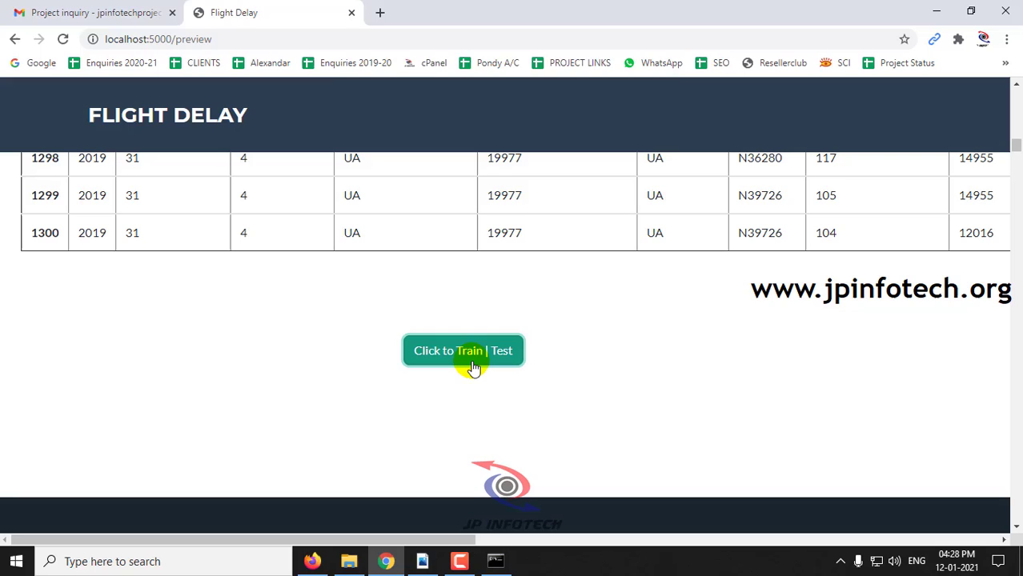
left_click(633, 124)
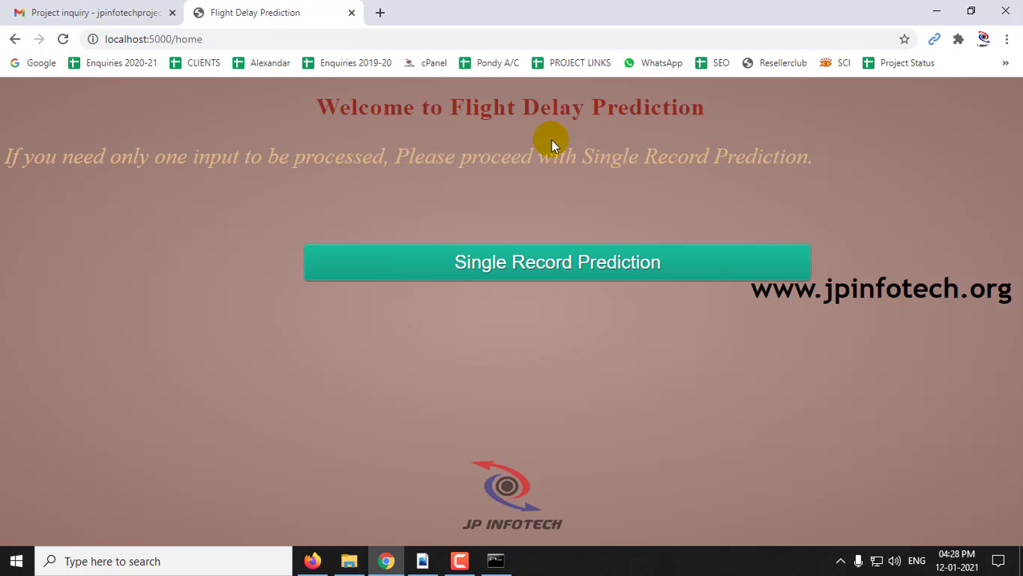
left_click(516, 276)
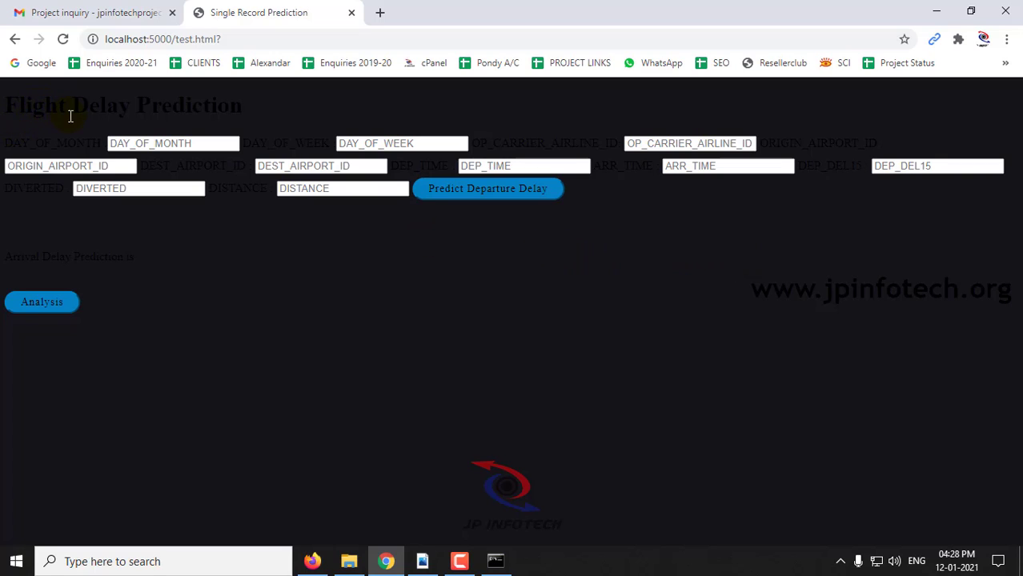
Fill in the day fields, carrier 20366, origin 13930 and destination 11977
left_click(160, 143)
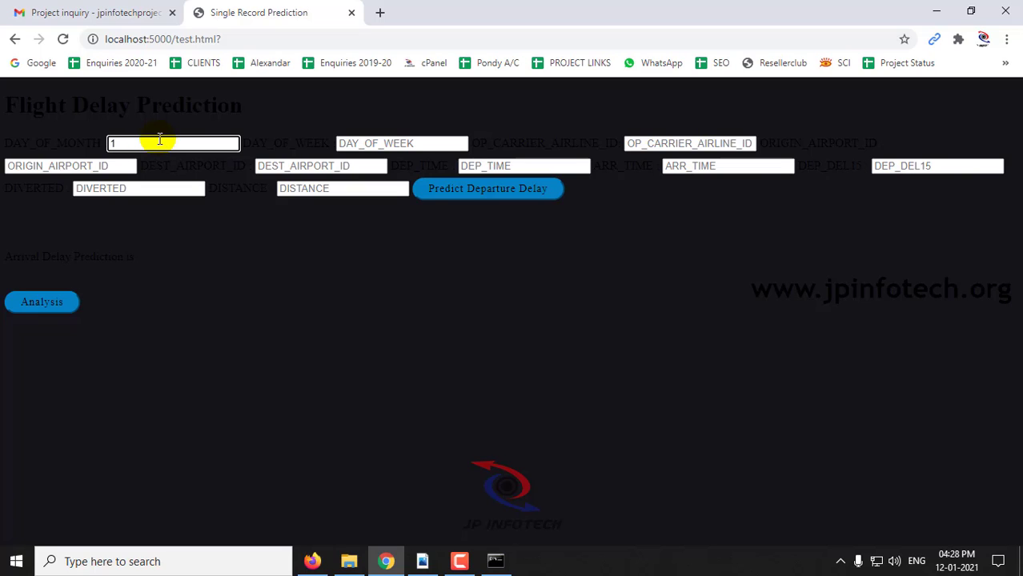
type("1")
key("Tab")
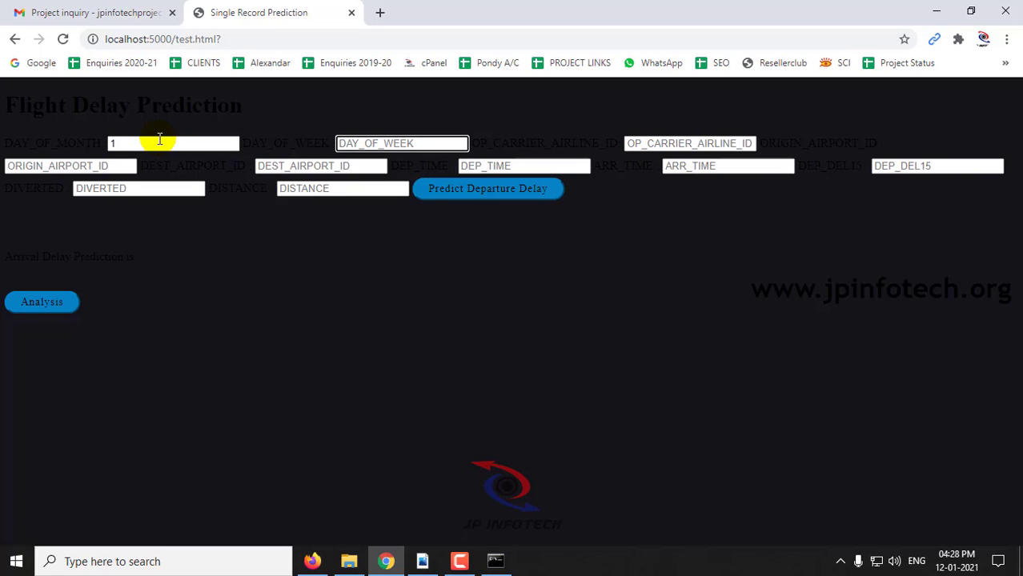
key("Tab")
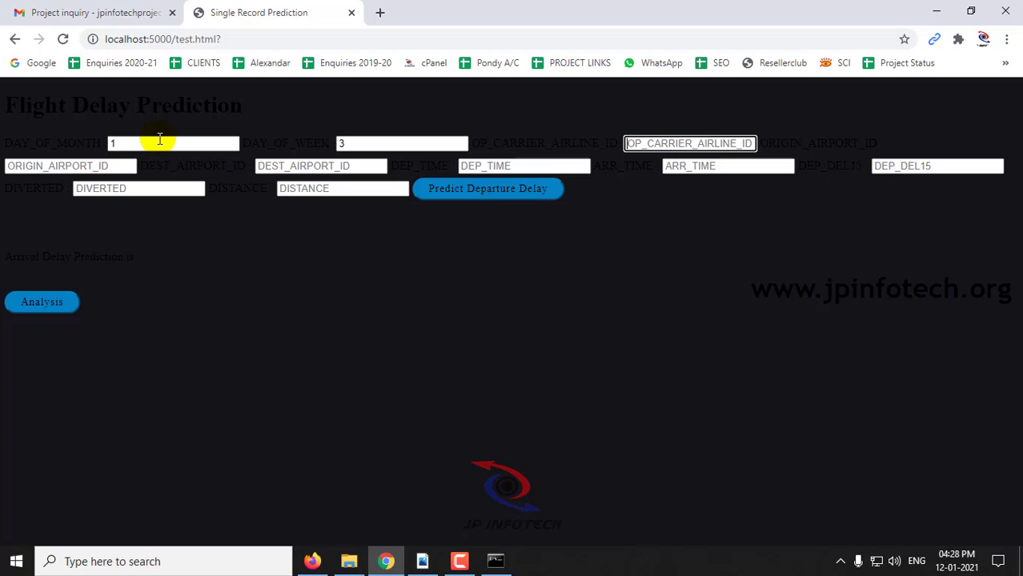
type("20366")
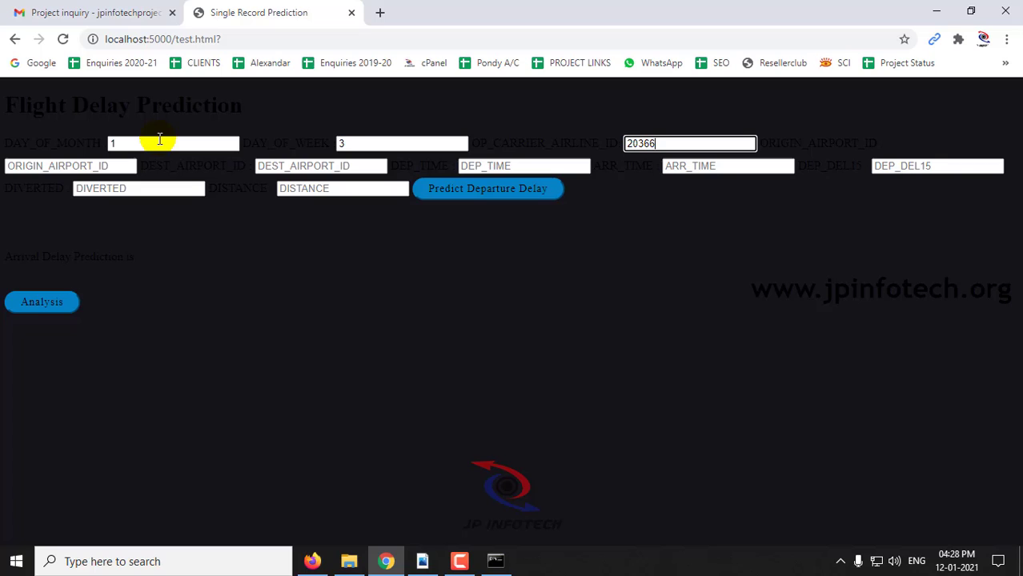
key("Tab")
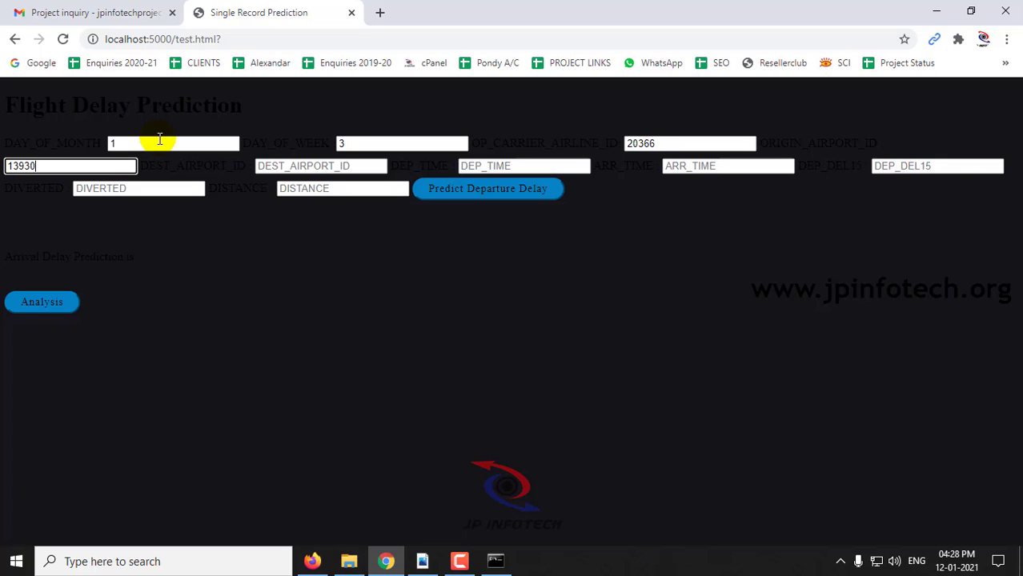
key("Tab")
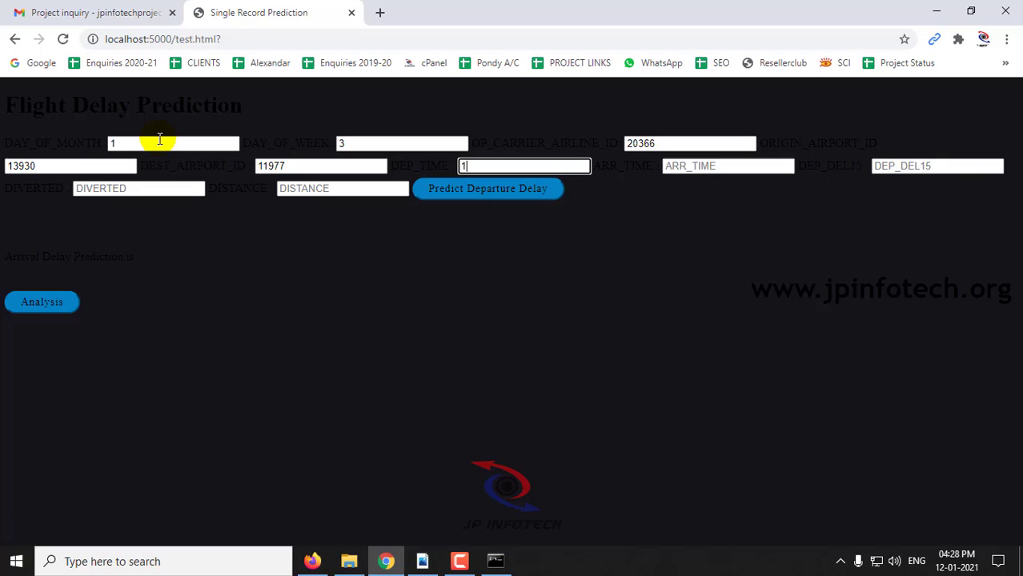
key("Tab")
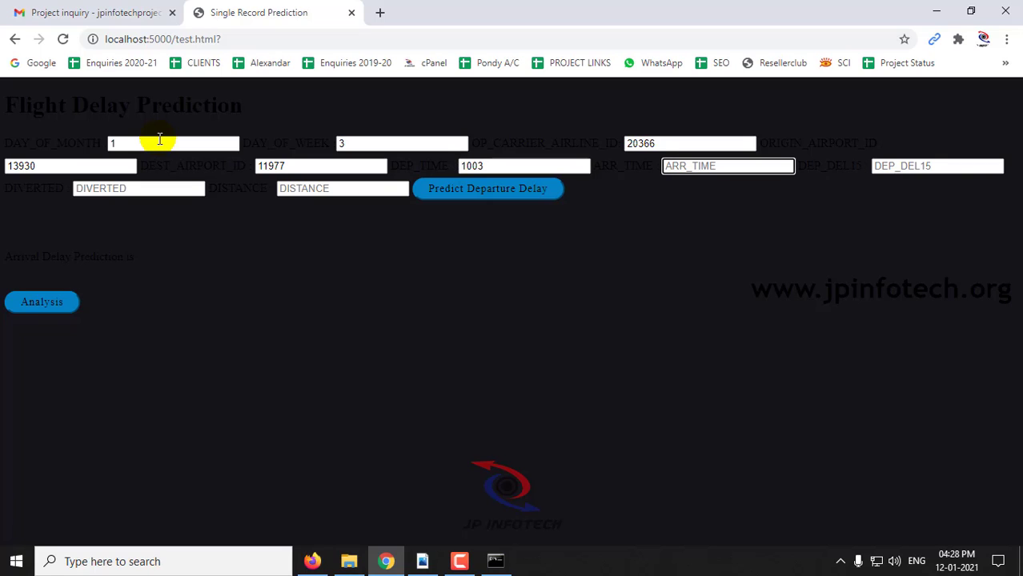
Enter times 1003–1117, DEP_DEL15 0, DIVERTED 0 and distance 174, then request the prediction
type("1117")
key("Tab")
type("0")
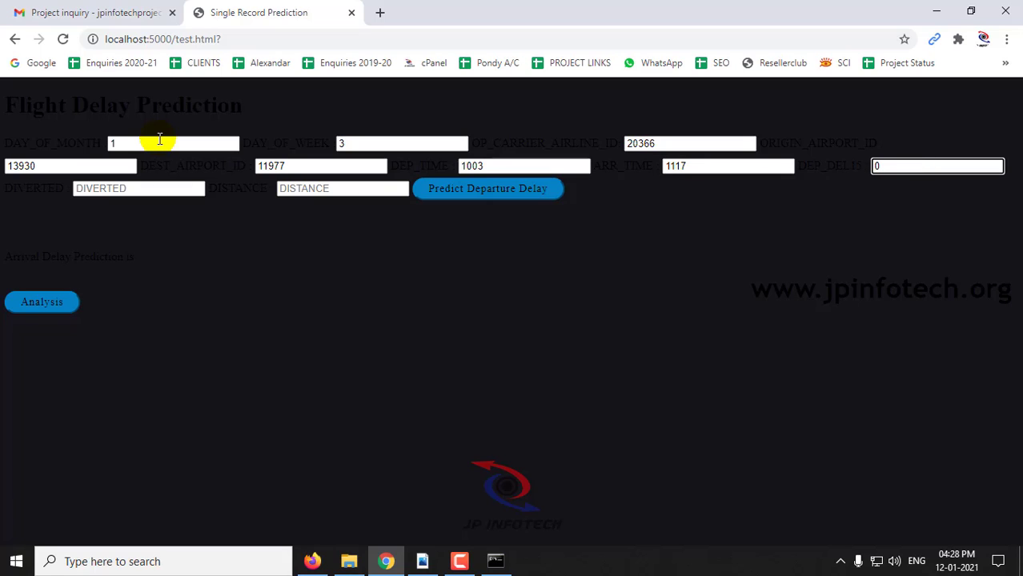
key("Tab")
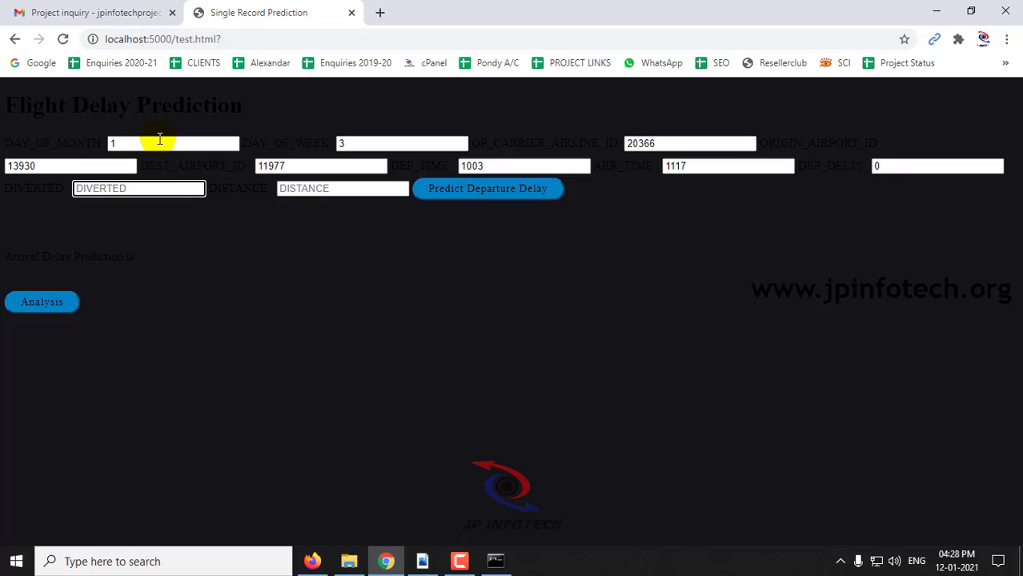
type("0")
key("Tab")
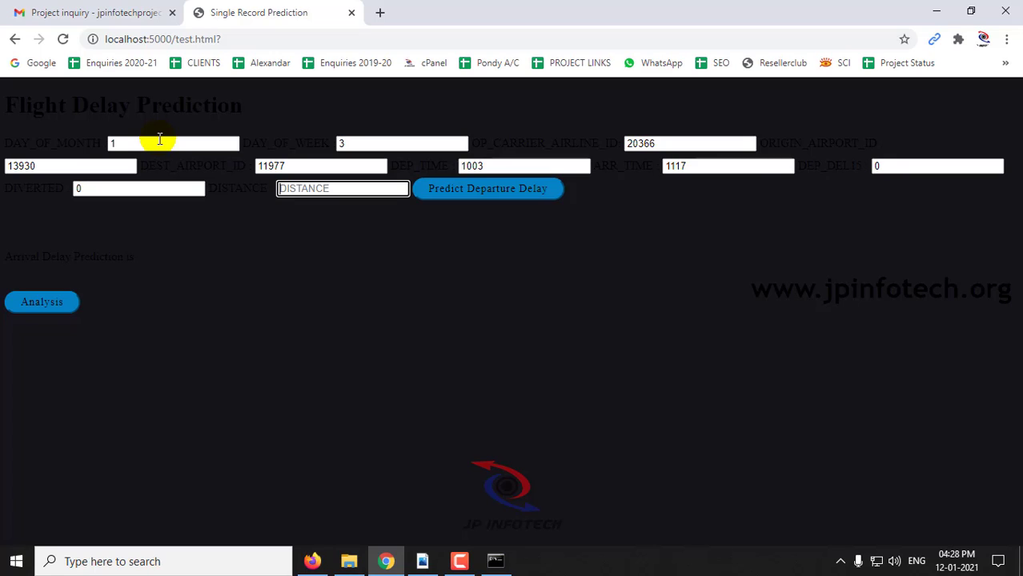
type("174")
left_click(496, 192)
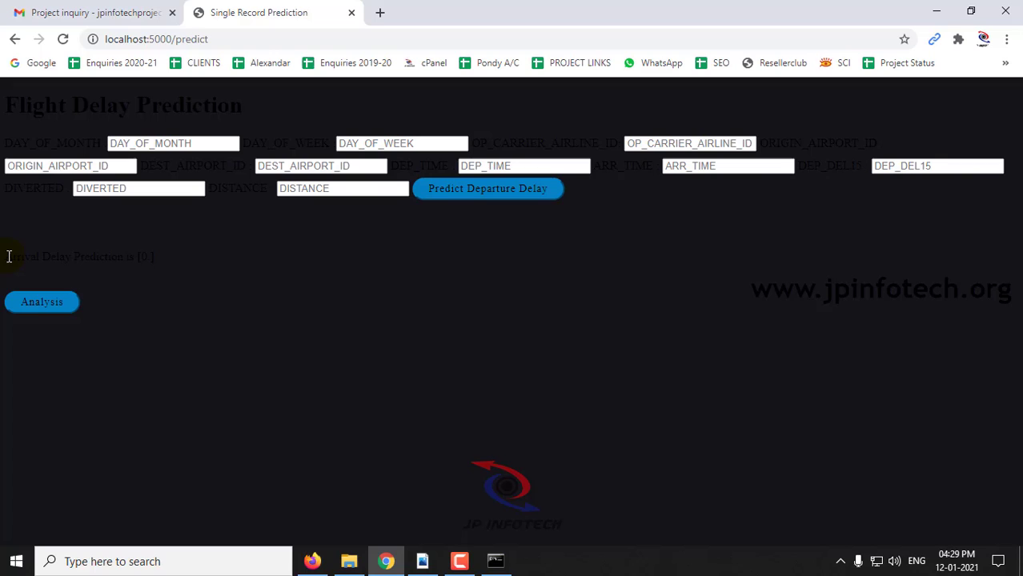
Select the Arrival Delay Prediction result line showing [0.]
left_click_drag(9, 256, 150, 257)
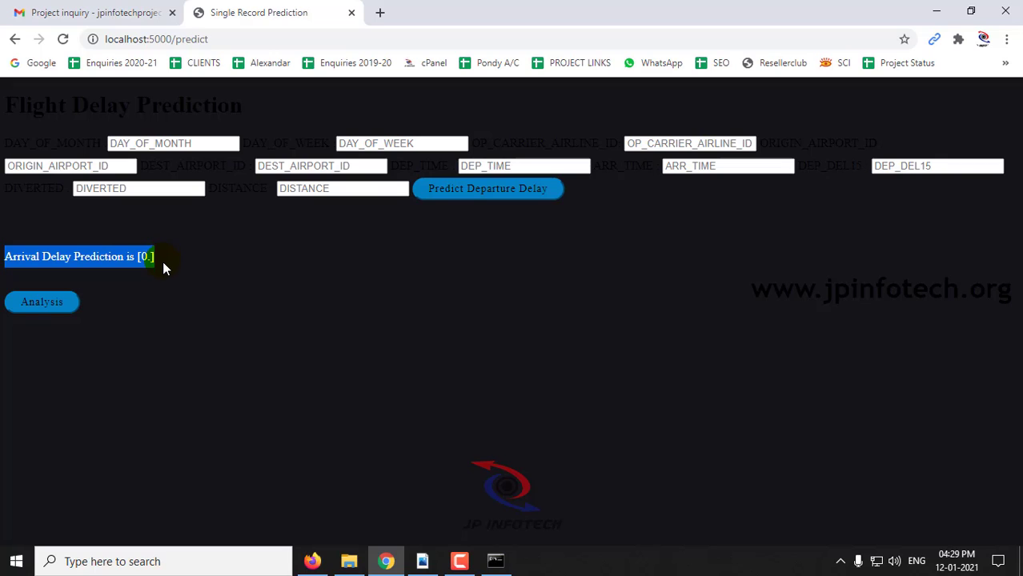
left_click(154, 302)
left_click_drag(157, 259, 4, 261)
Inspect the No Delay versus Delay pie chart, then go to Performance Analysis
left_click(44, 304)
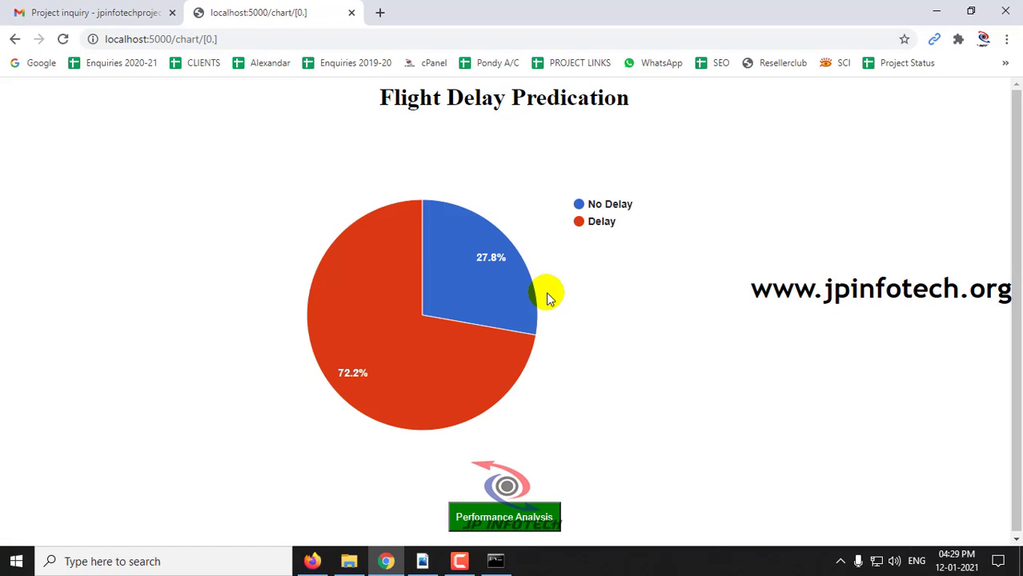
mouse_move(496, 301)
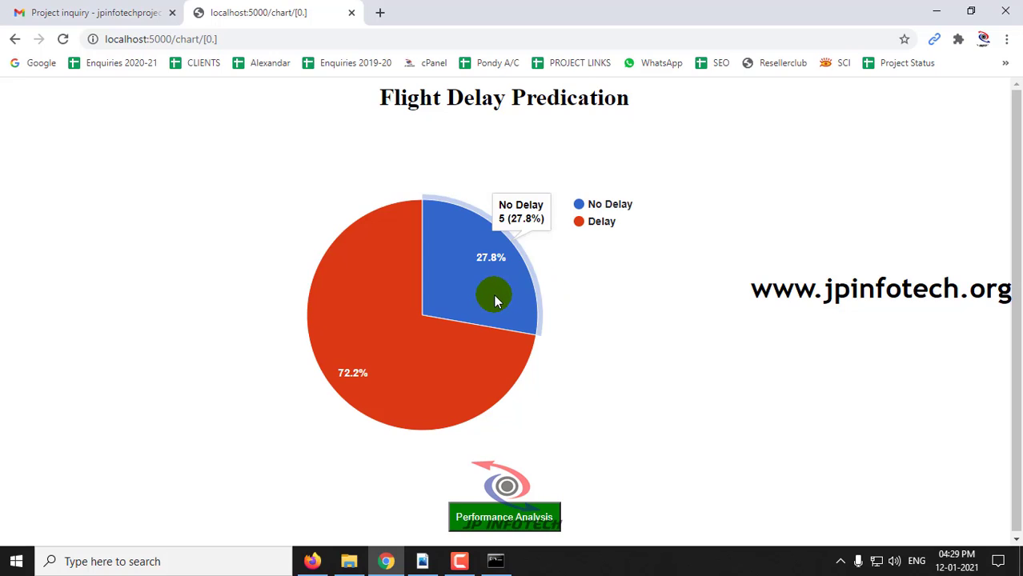
mouse_move(448, 355)
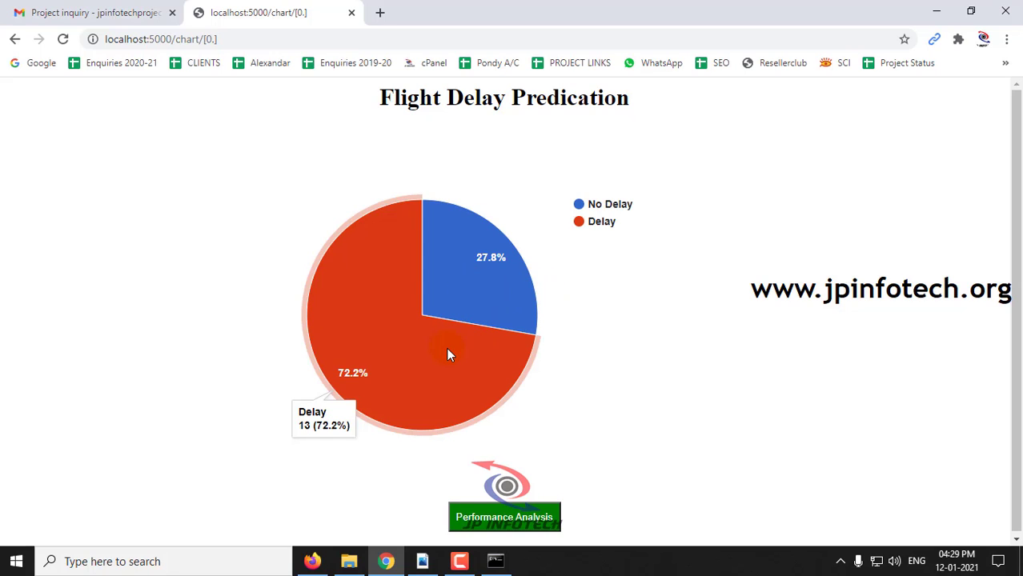
mouse_move(463, 287)
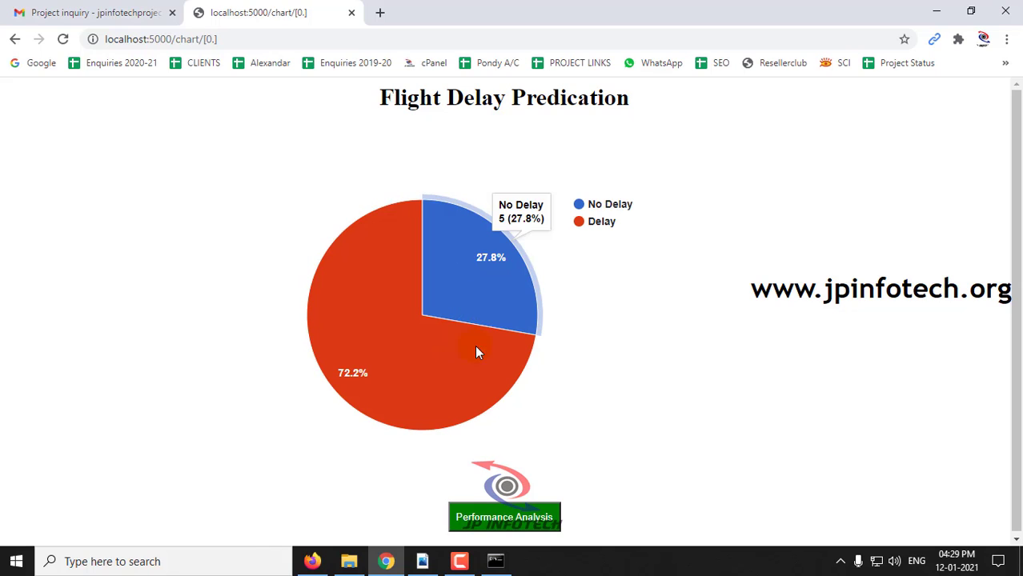
left_click(539, 525)
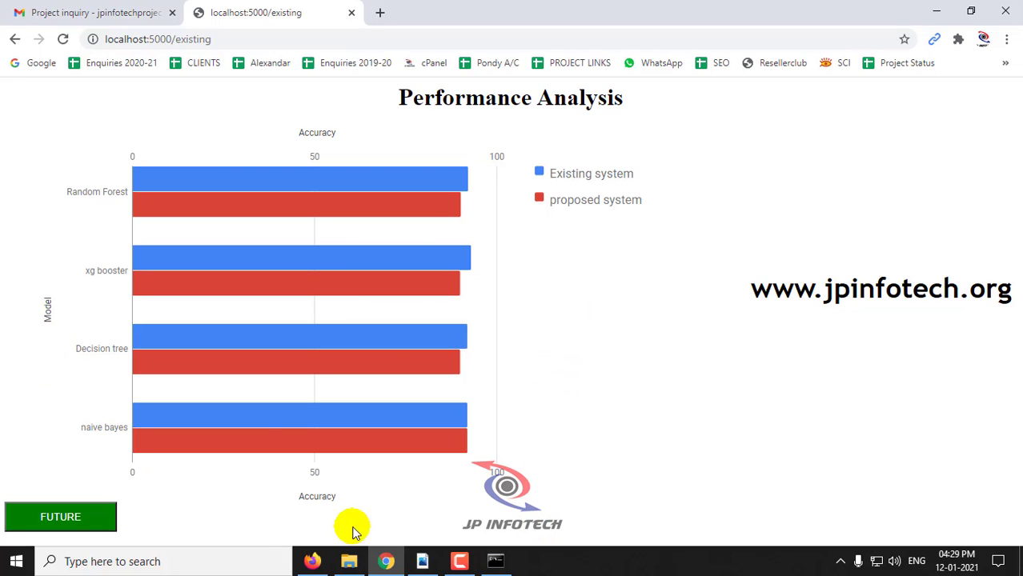
Inspect the accuracy comparison bars, then open Conclusion and Future Work and select its paragraph
mouse_move(157, 186)
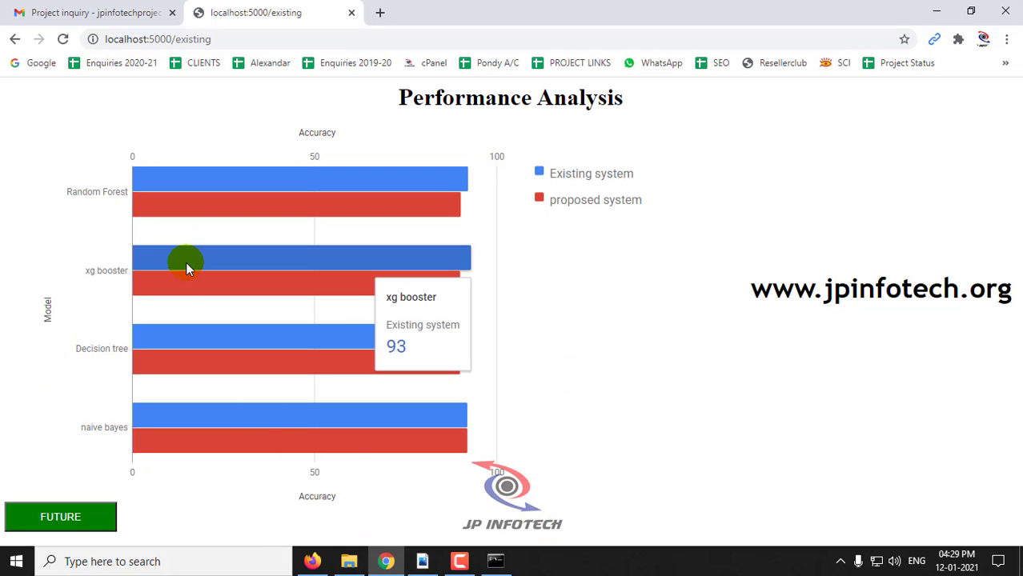
mouse_move(194, 349)
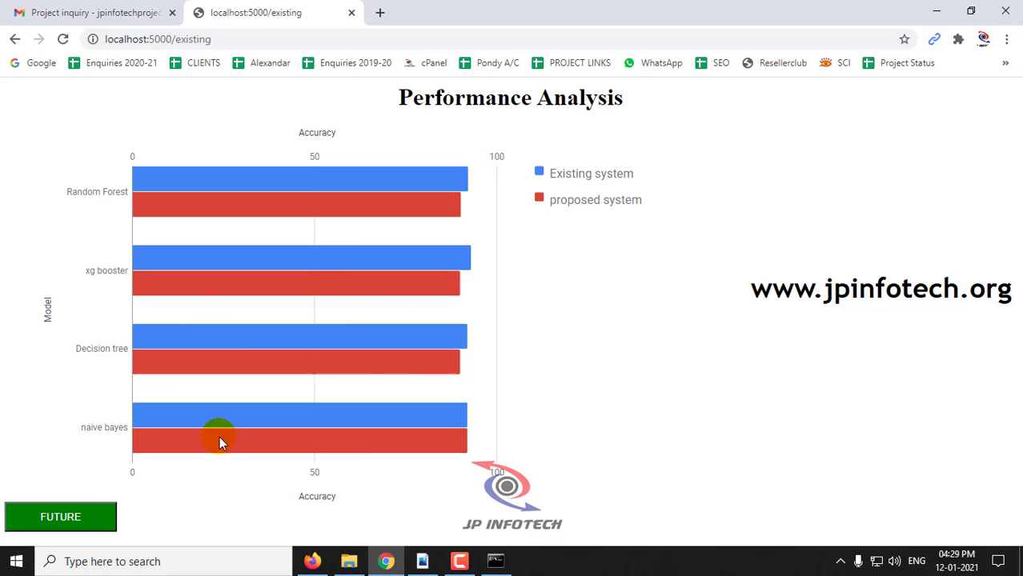
mouse_move(233, 436)
left_click(78, 525)
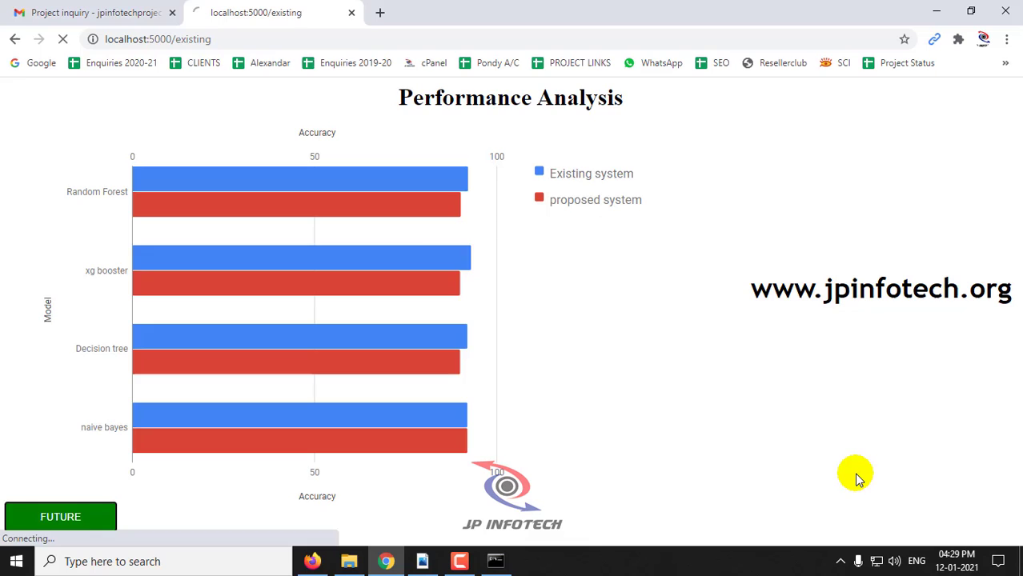
left_click_drag(311, 89, 678, 100)
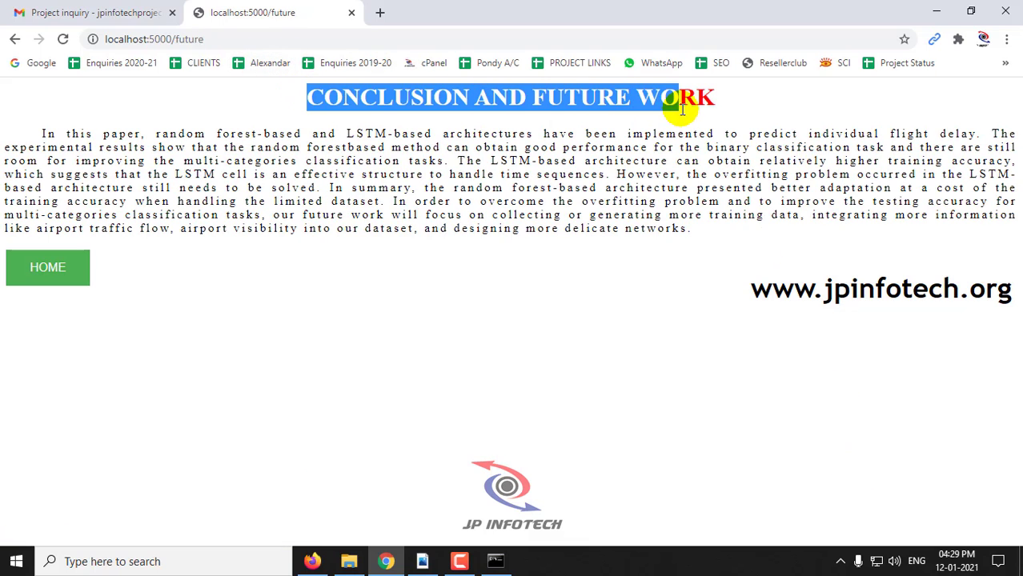
left_click_drag(41, 130, 696, 229)
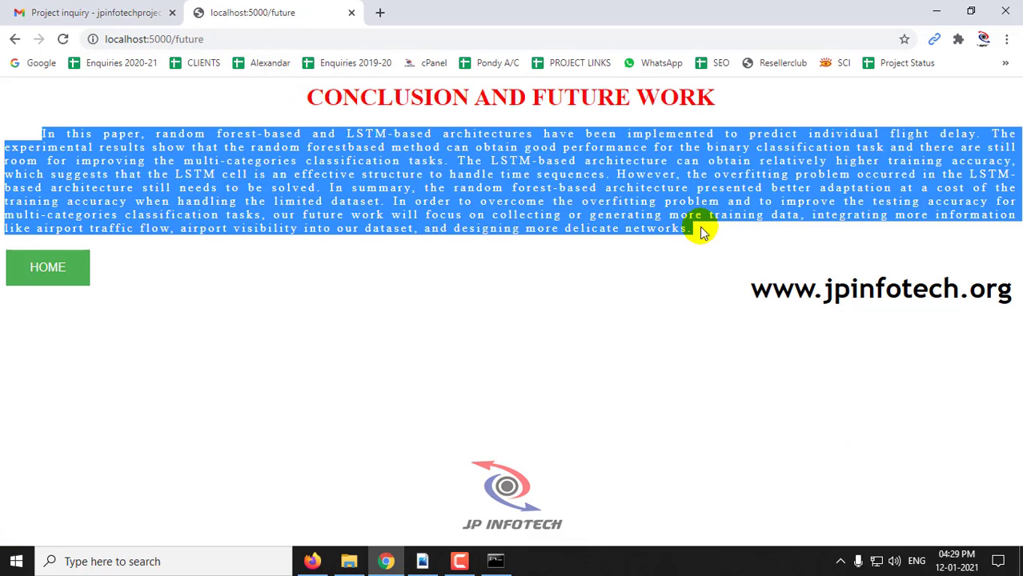
Go home and sign in through the login page with the app's credentials
left_click(55, 264)
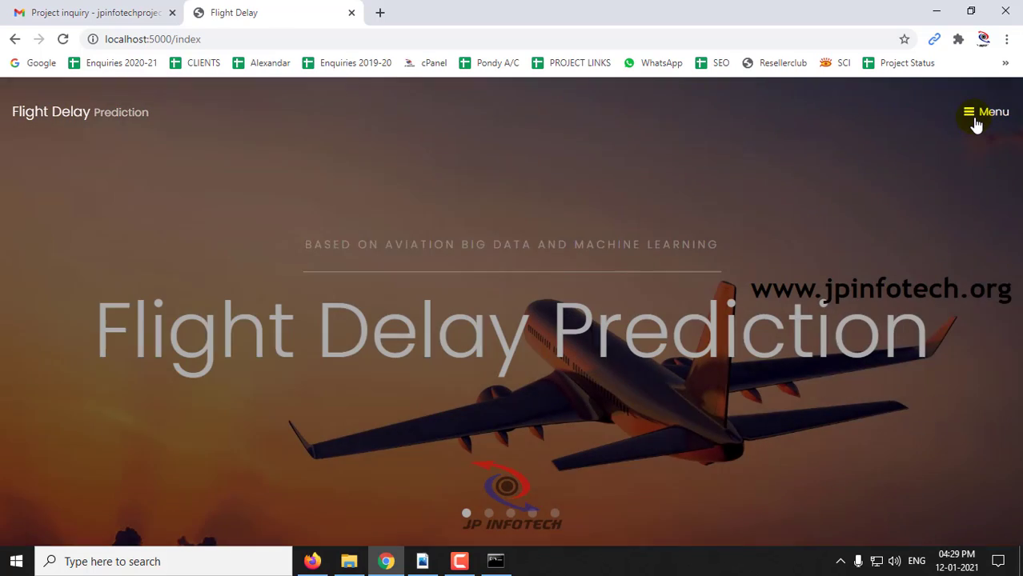
left_click(975, 118)
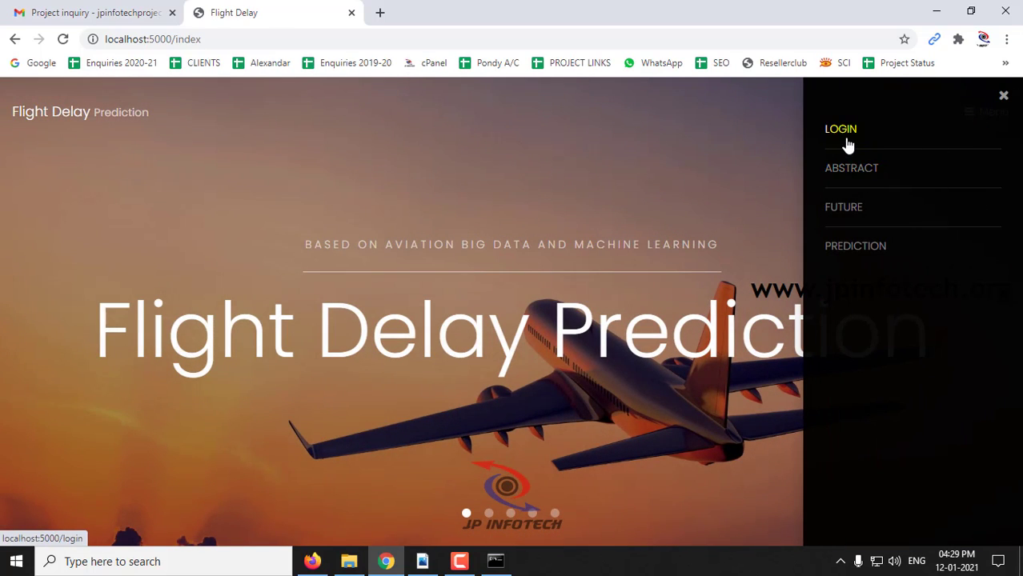
left_click(847, 136)
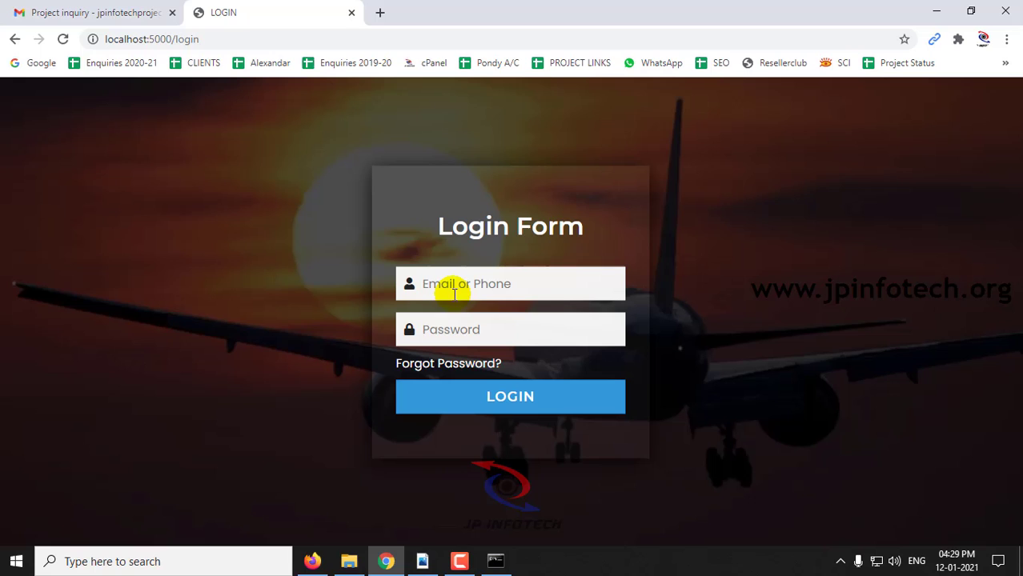
left_click(458, 288)
type("admin")
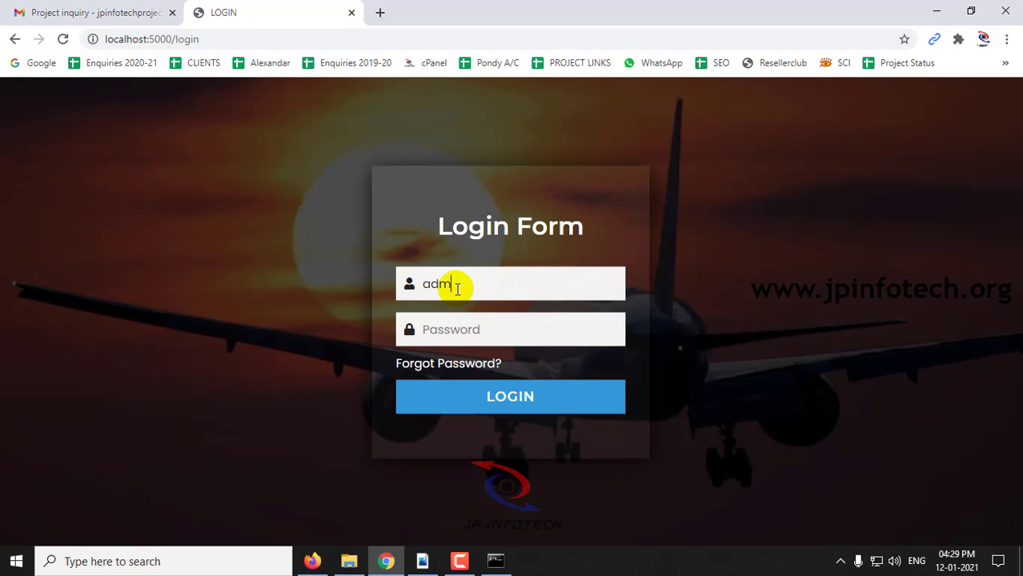
key("Tab")
type("admin")
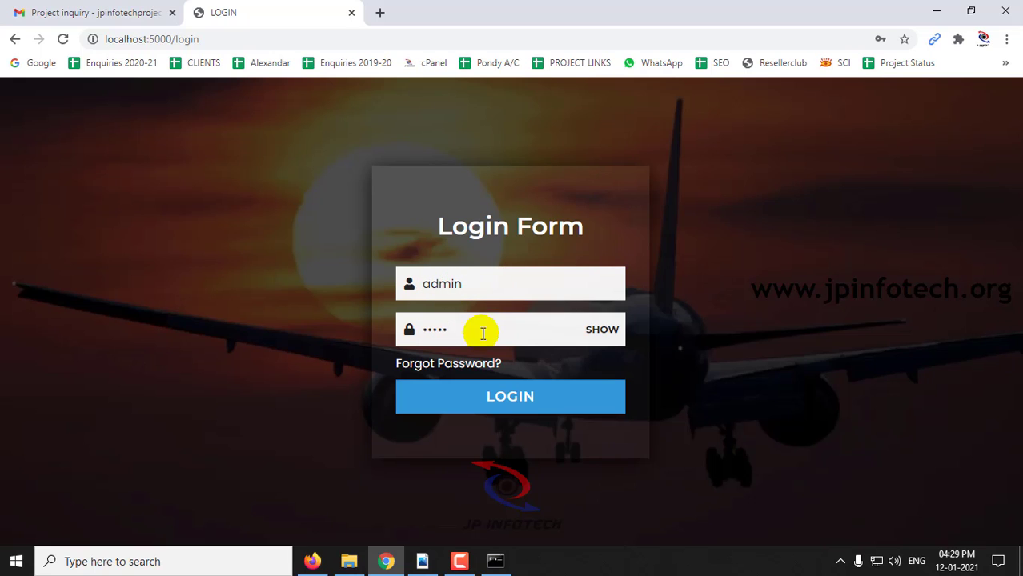
left_click(503, 395)
left_click(641, 124)
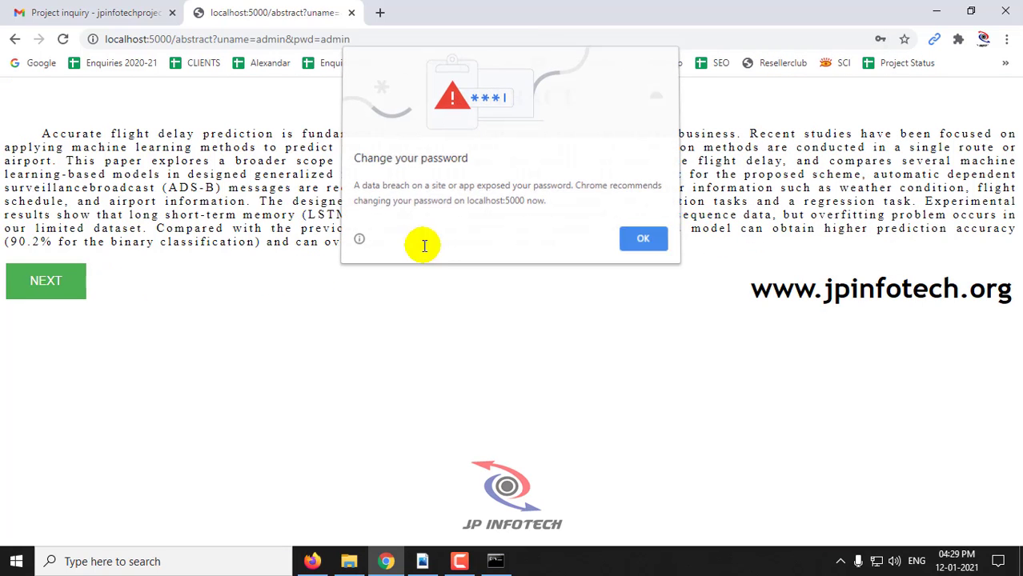
Upload the upload.csv dataset and train the model, acknowledging the completion alert
left_click(37, 278)
left_click(532, 280)
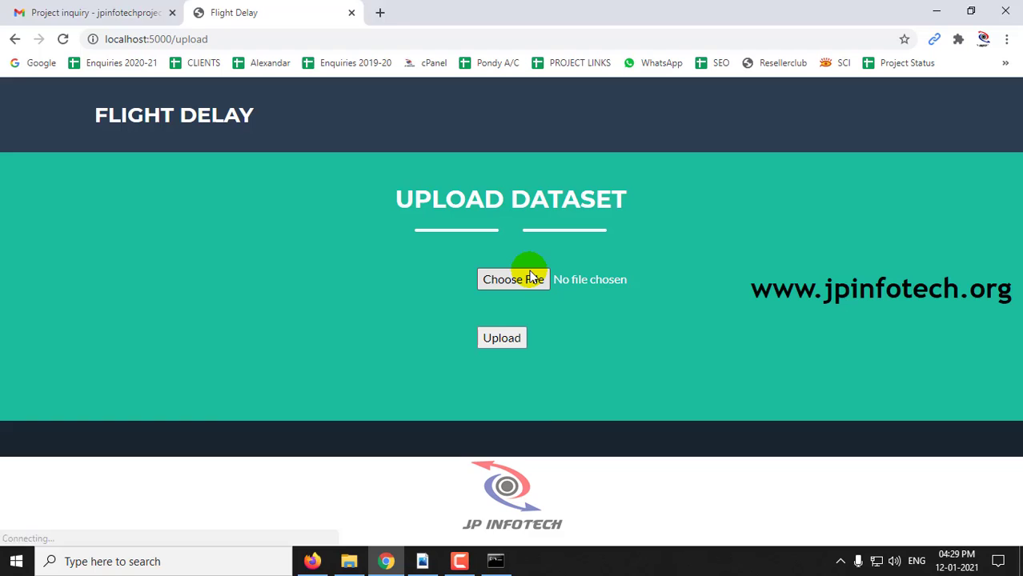
scroll(544, 320, "down", 1)
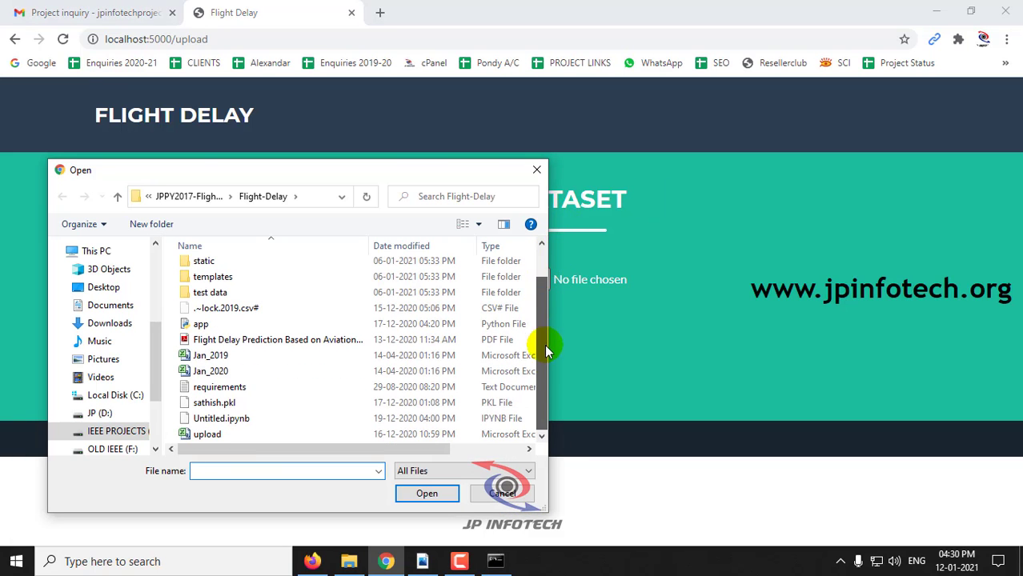
double_click(217, 434)
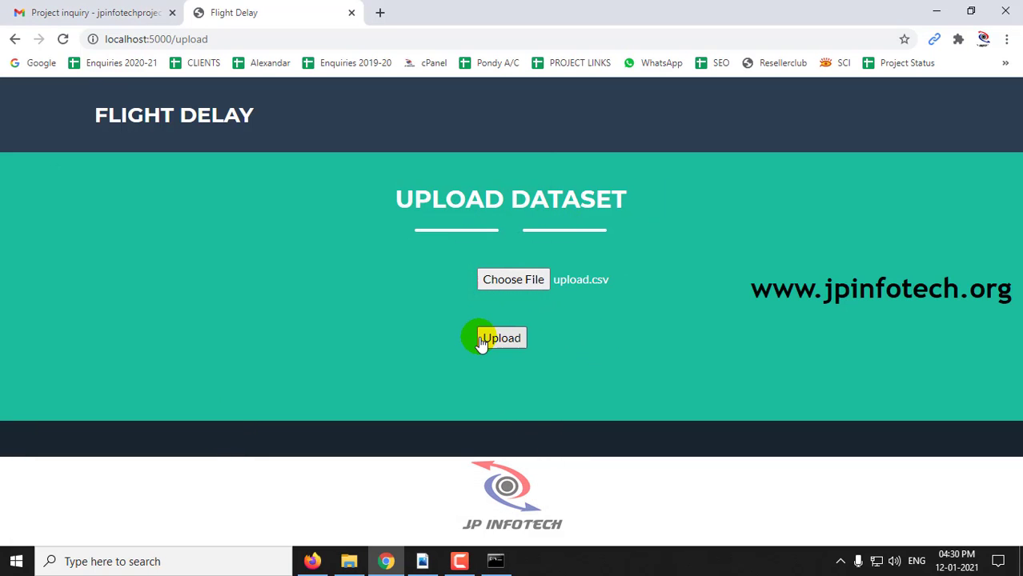
left_click(481, 338)
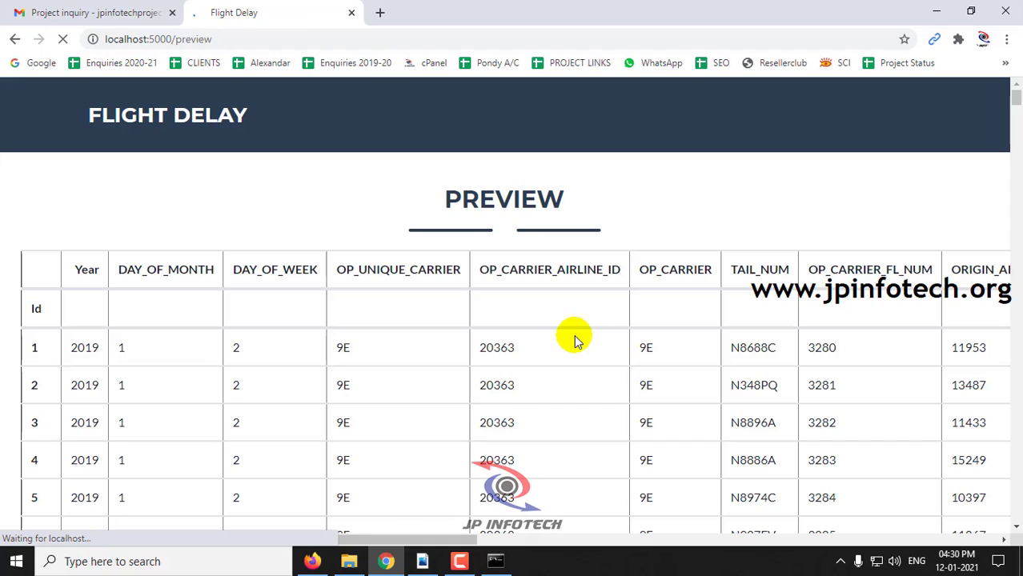
left_click_drag(1015, 112, 1013, 529)
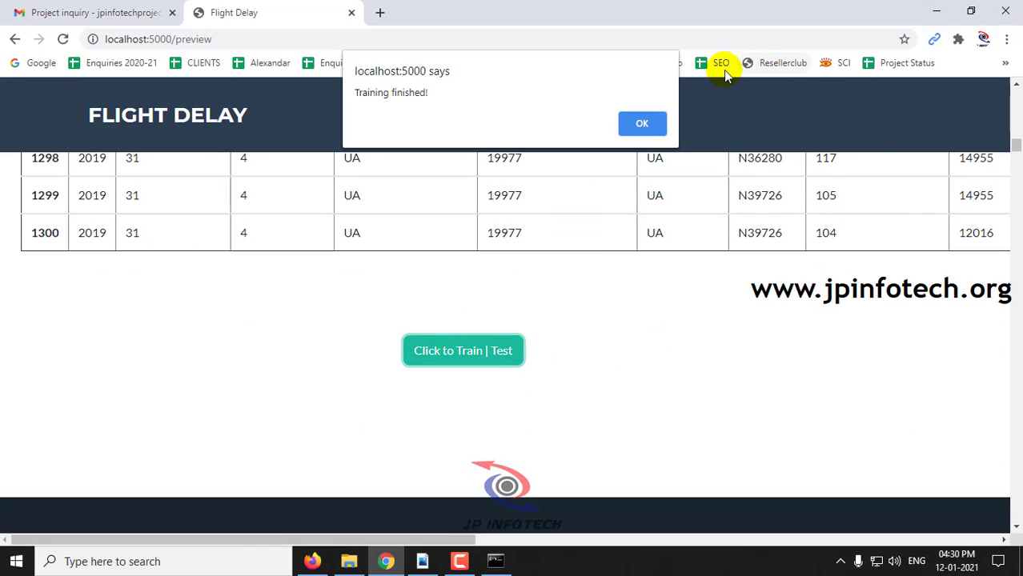
left_click(643, 116)
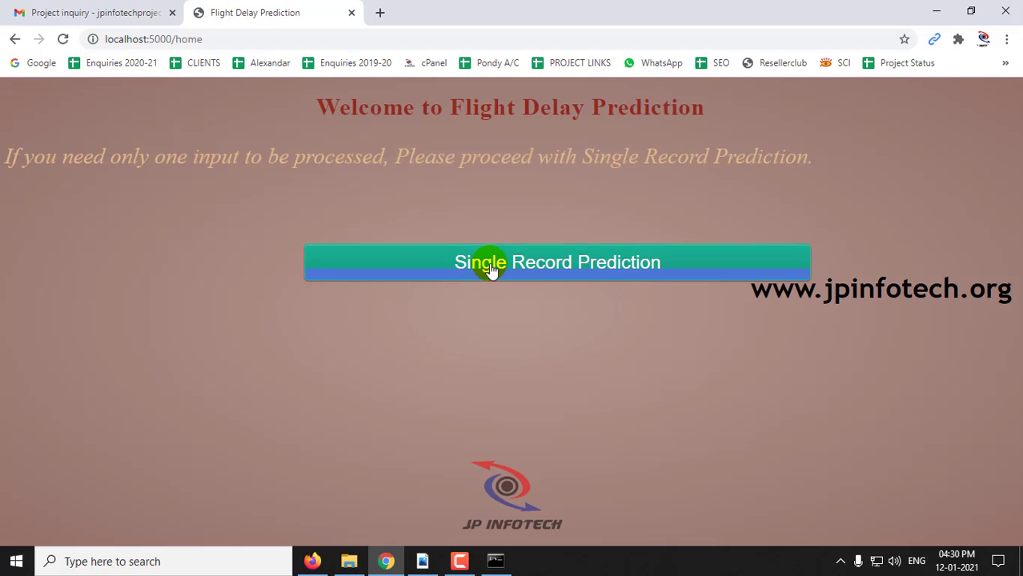
Open Single Record Prediction and enter day 31, weekday 4, carrier 19977, route 13930 to 13204
left_click(487, 262)
left_click(134, 153)
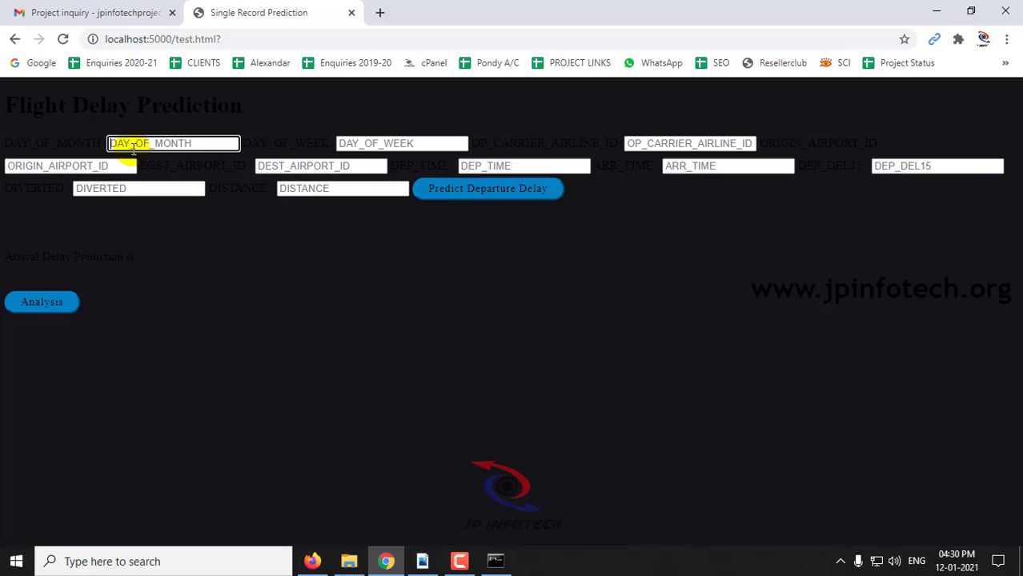
type("31")
key("Tab")
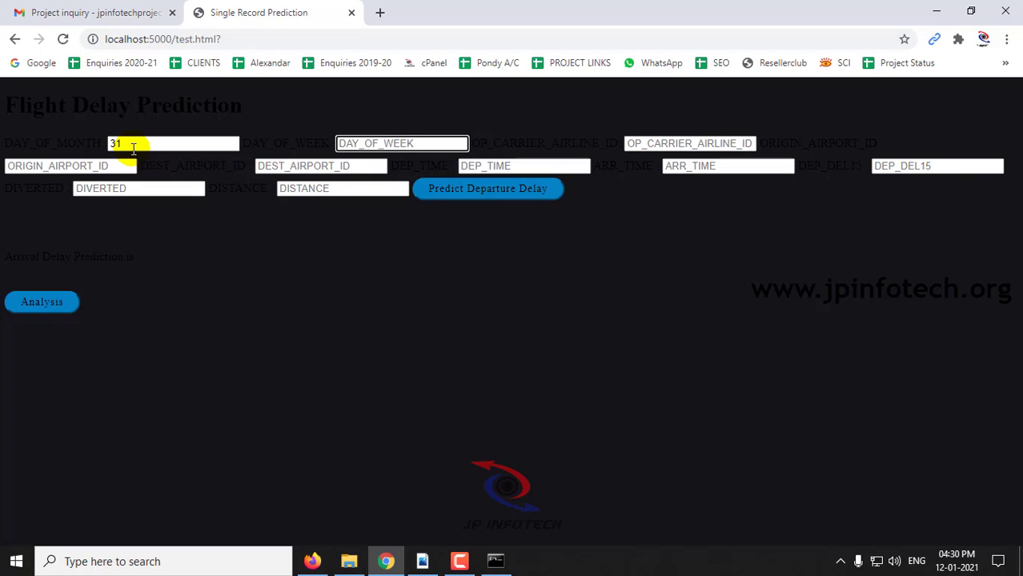
type("4")
key("Tab")
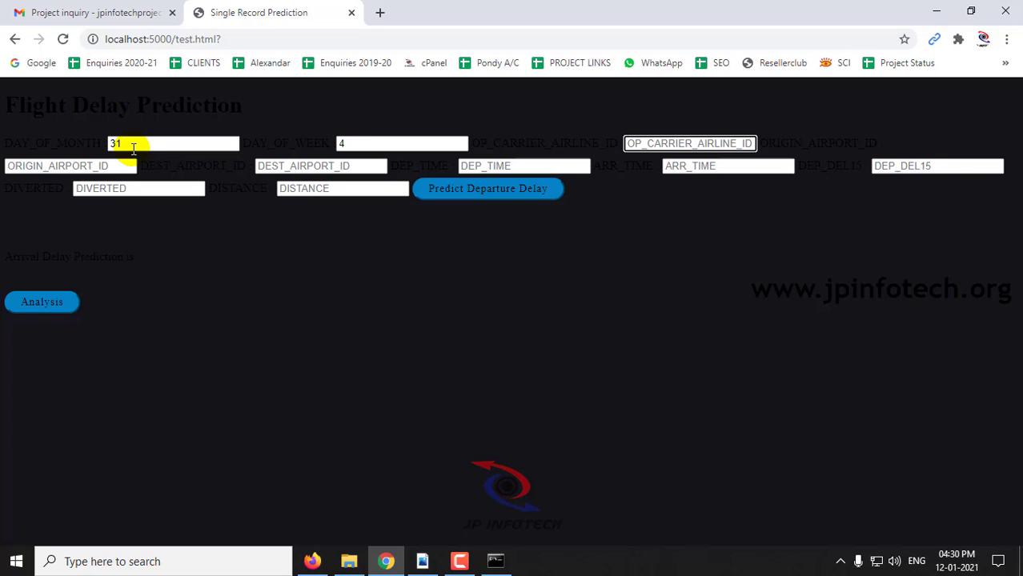
type("19977")
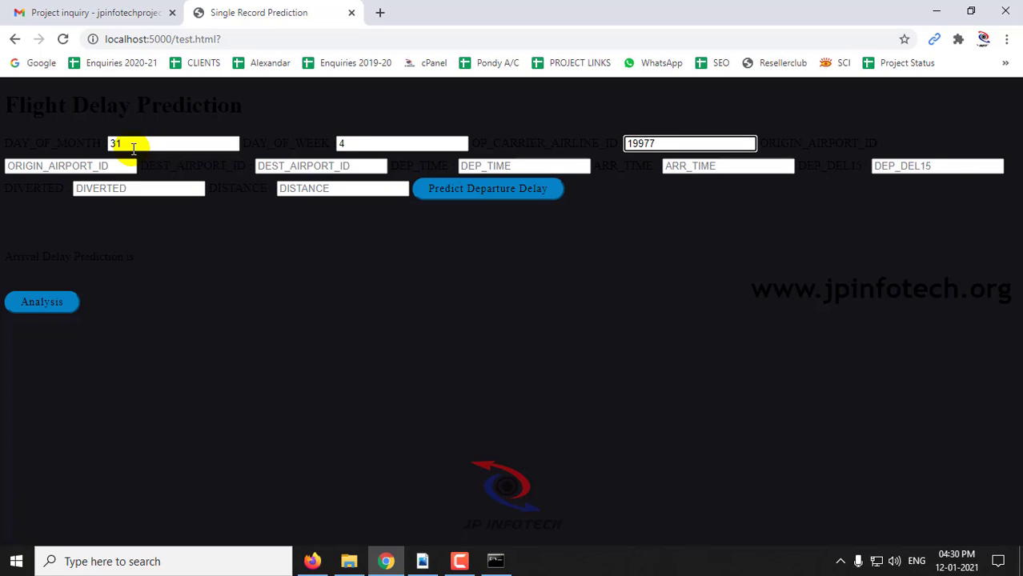
key("Tab")
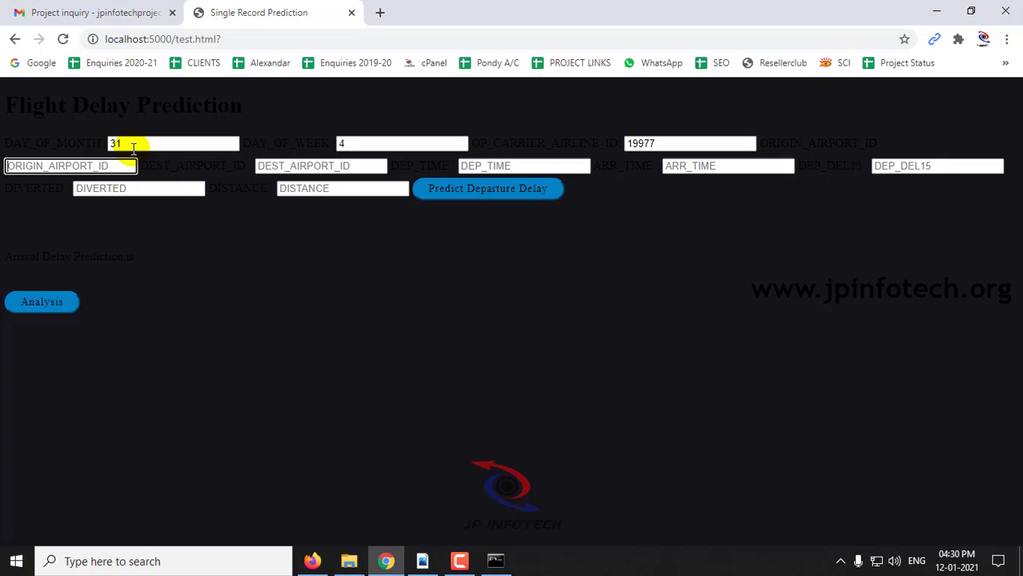
type("13930")
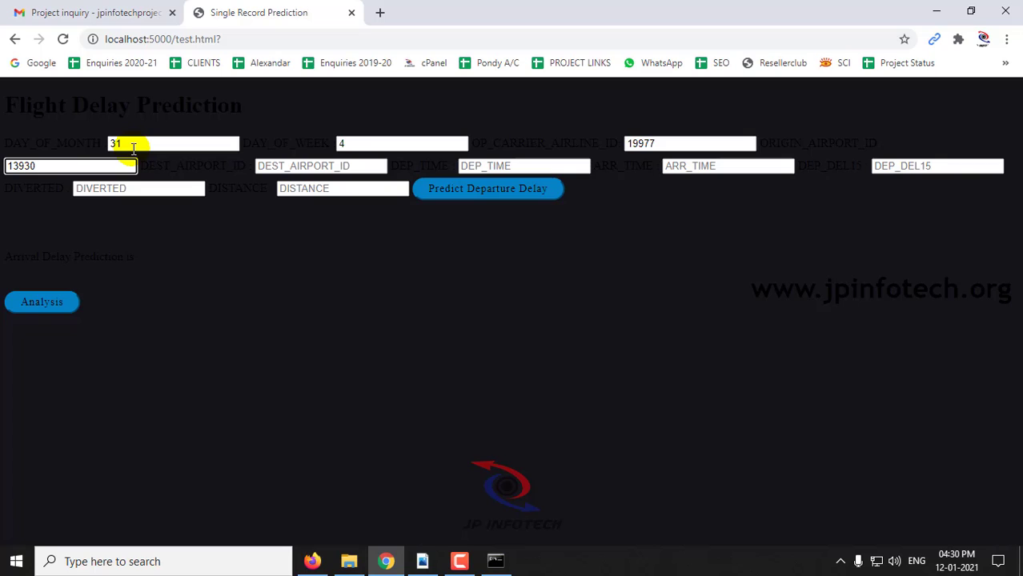
key("Tab")
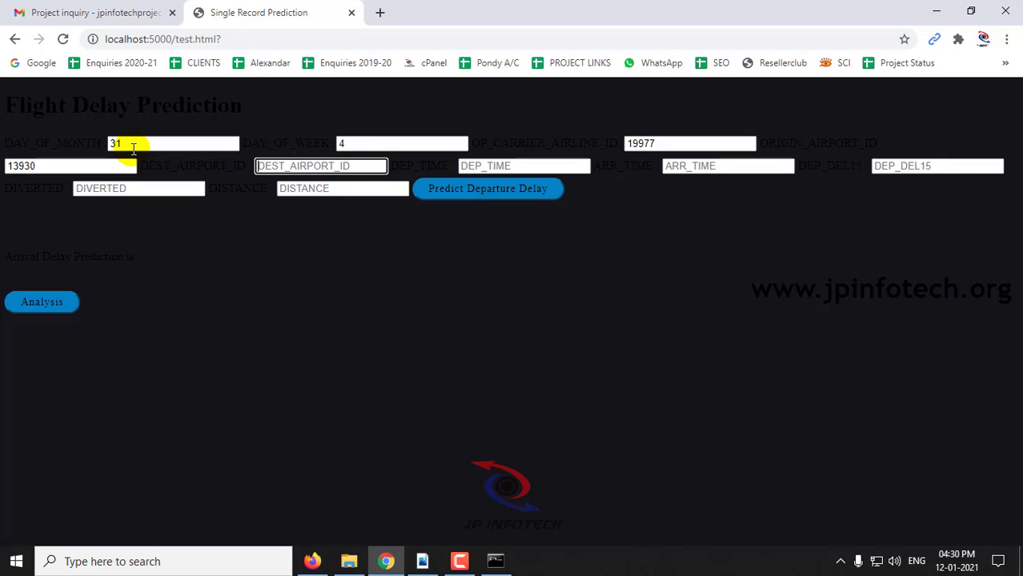
type("13204")
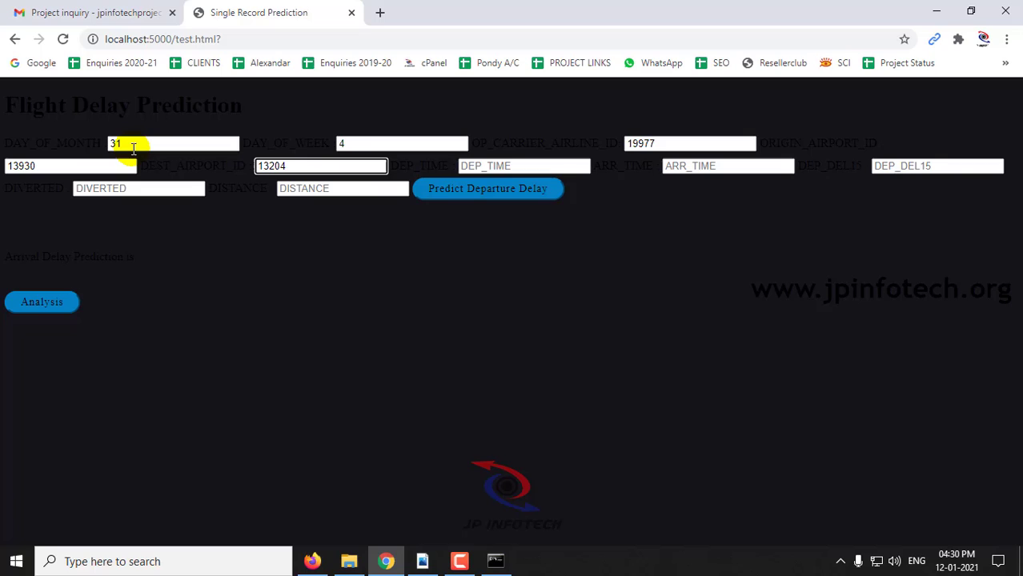
Fill departure 826, arrival 1200, DEP_DEL15 1, DIVERTED 0 and distance 1005
key("Tab")
type("82")
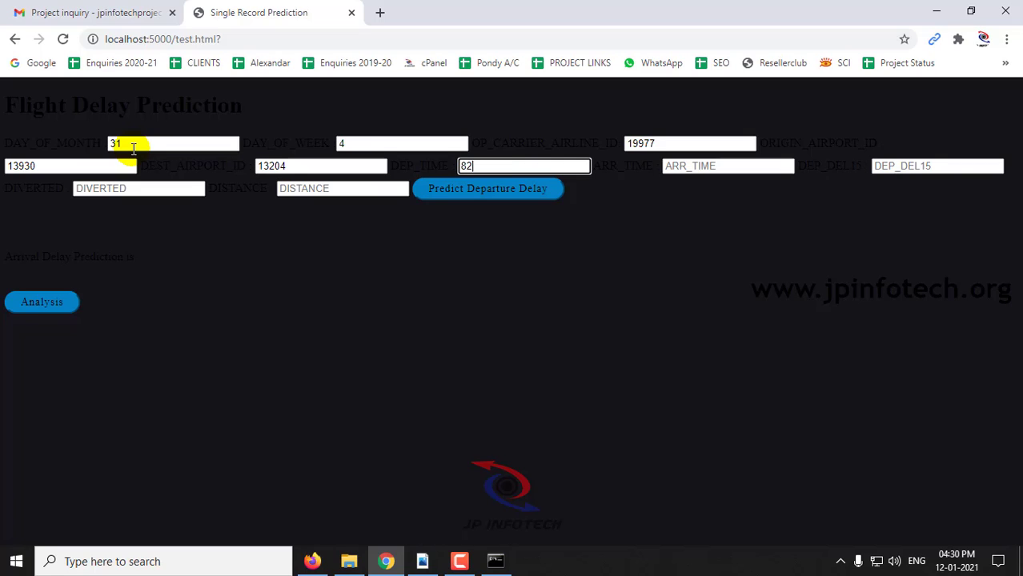
key("Tab")
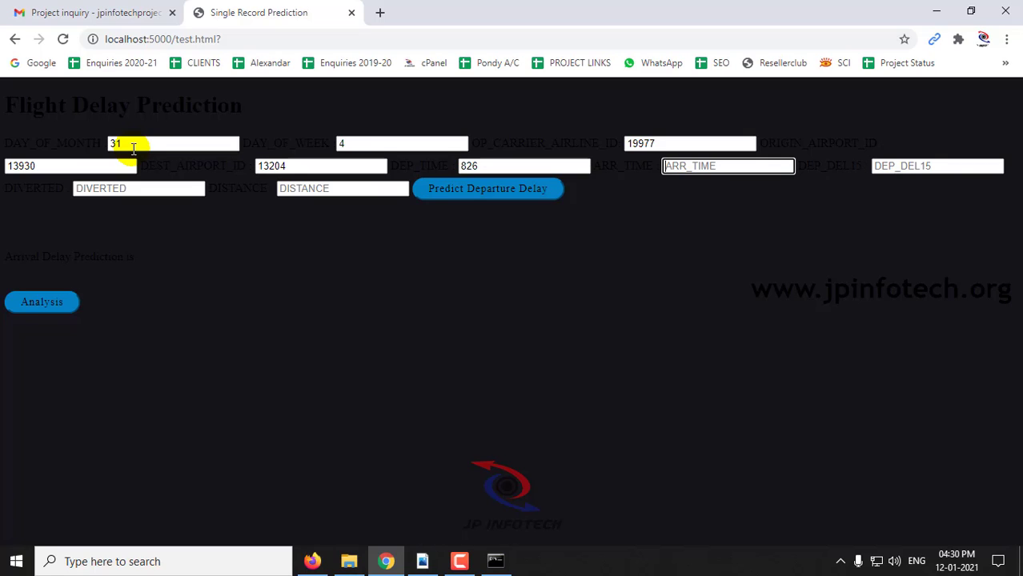
type("1200")
key("Tab")
type("1")
key("Tab")
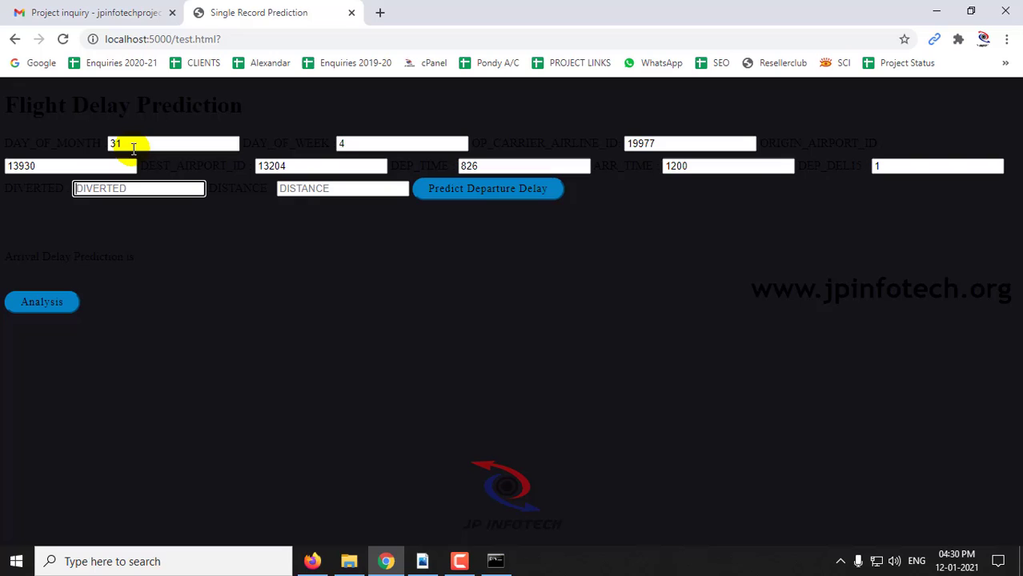
type("0")
key("Tab")
type("1")
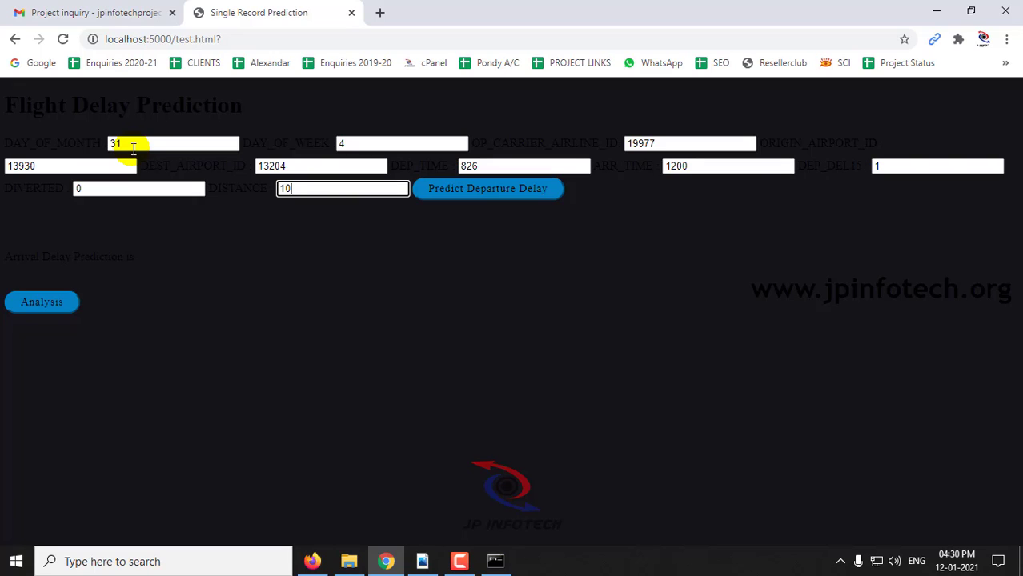
Predict the second flight's delay, select the [1.] result, and view the 76.5% Delay pie chart
left_click(471, 190)
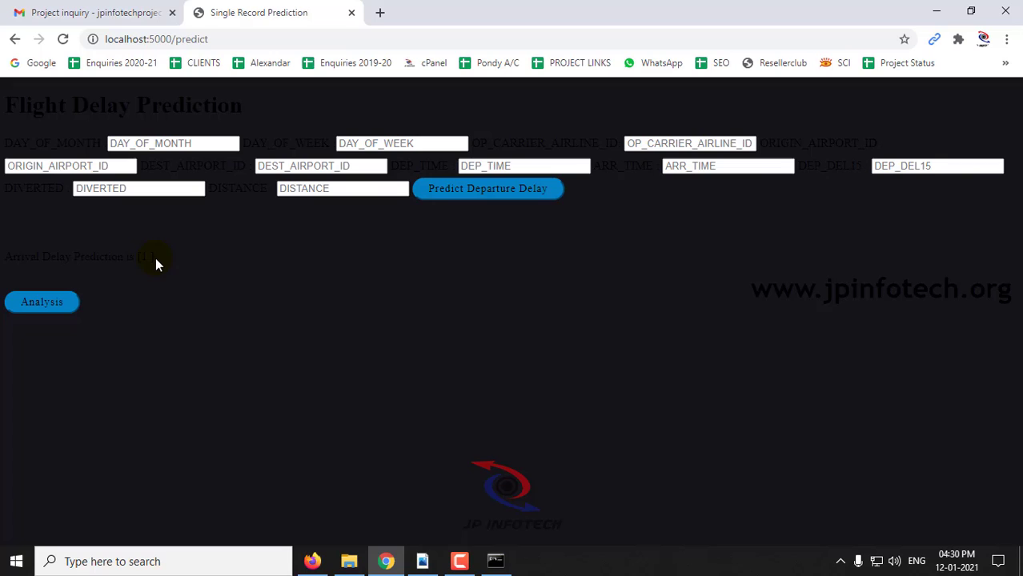
left_click_drag(156, 257, 29, 258)
left_click_drag(155, 257, 4, 258)
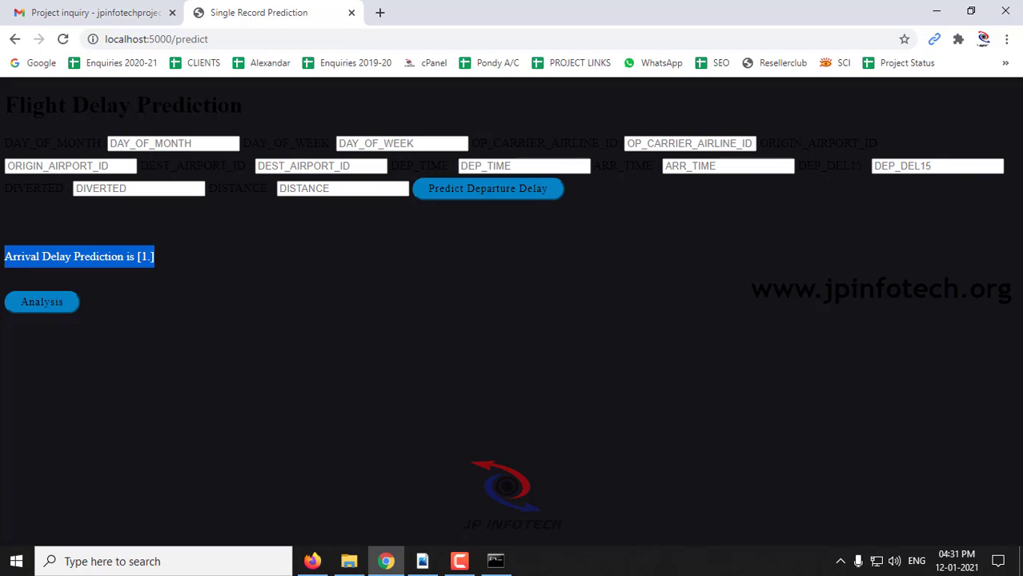
left_click(36, 304)
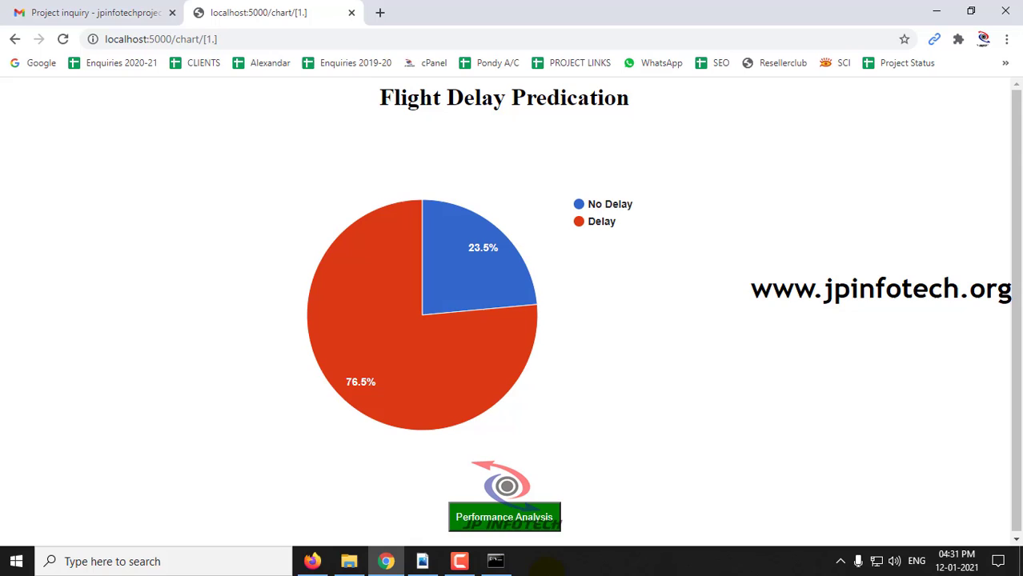
View the model accuracy comparison, then open Conclusion and Future Work and select its heading
left_click(518, 518)
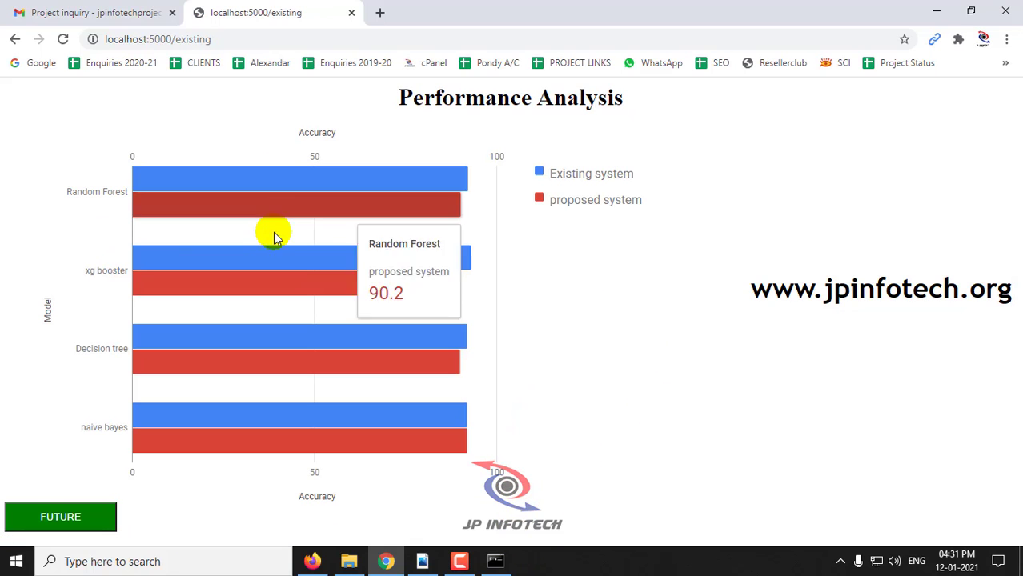
left_click(82, 520)
left_click_drag(307, 97, 715, 98)
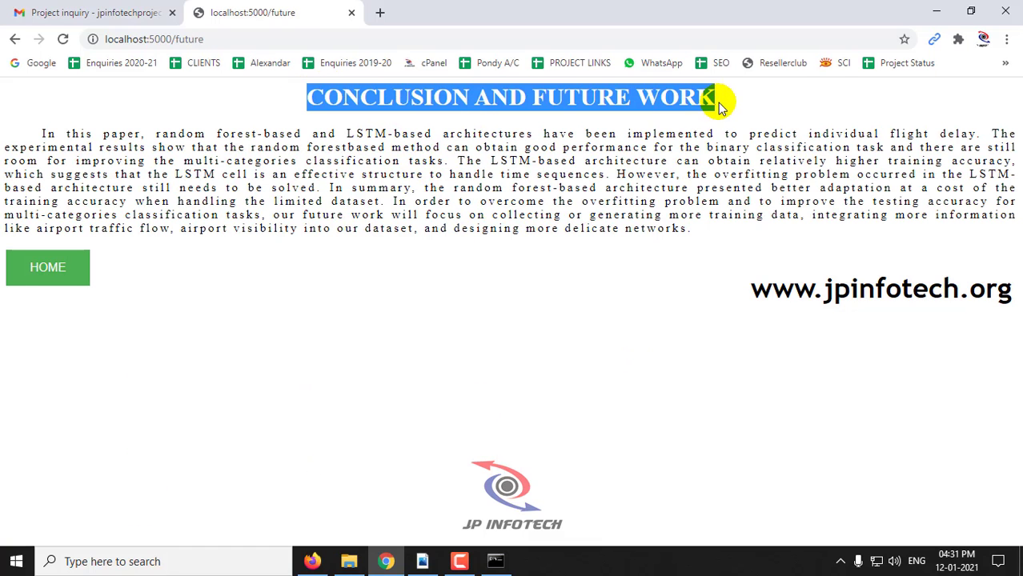